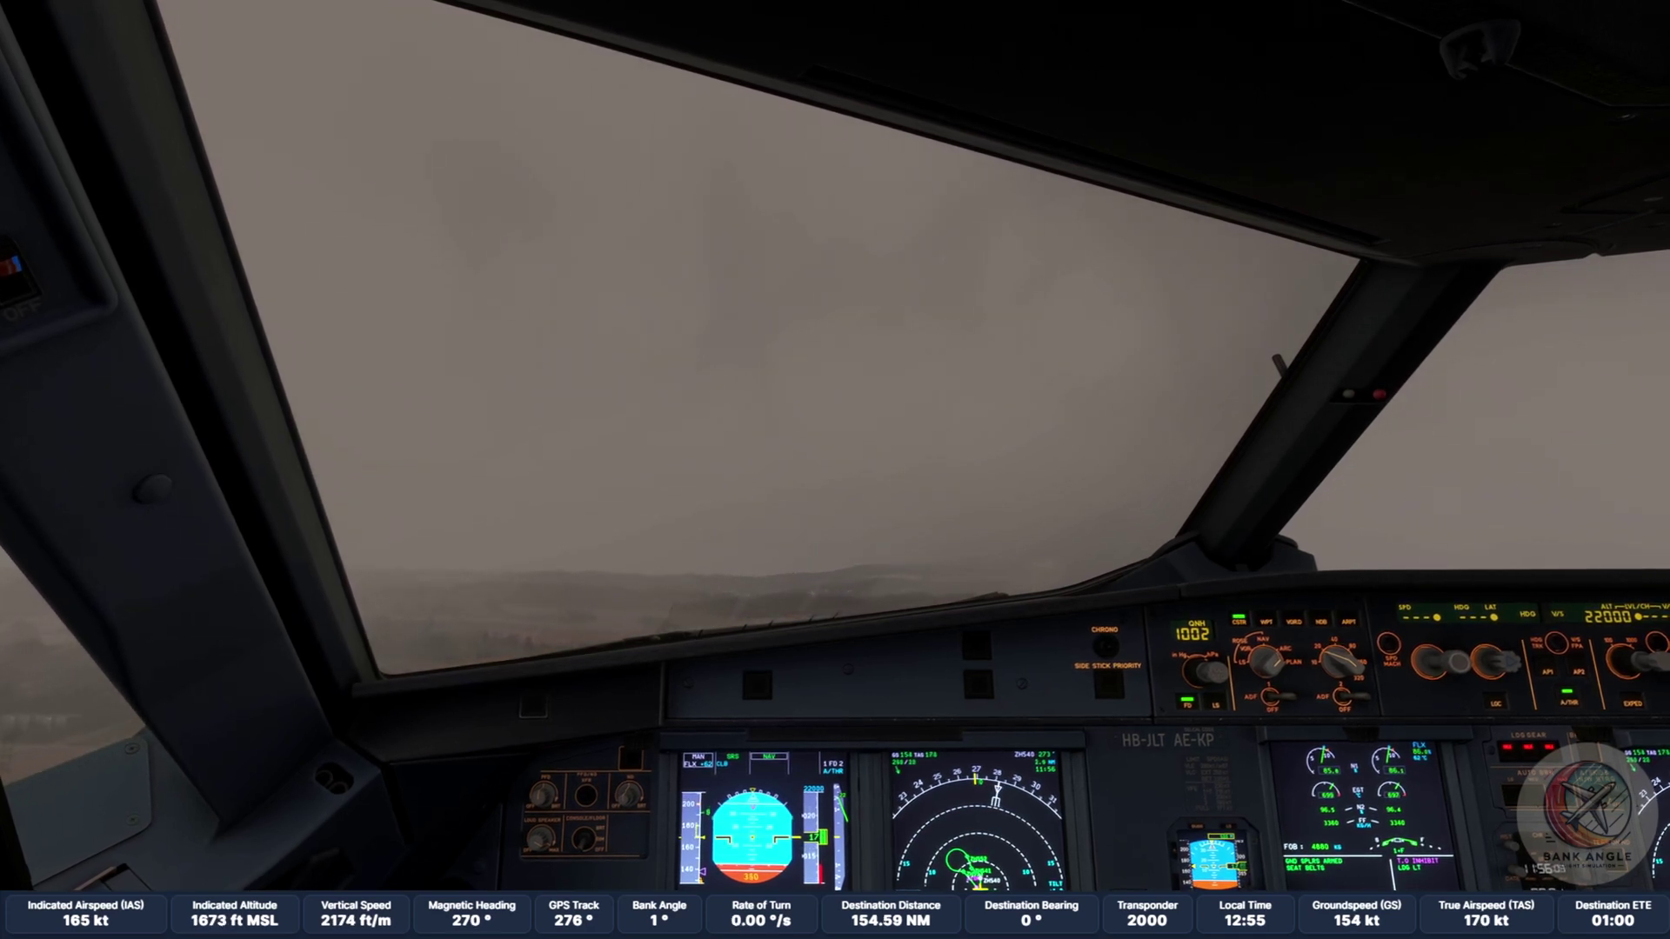
- Engage autopilot 1, then switch to the external chase view behind the airliner
left_click(1542, 670)
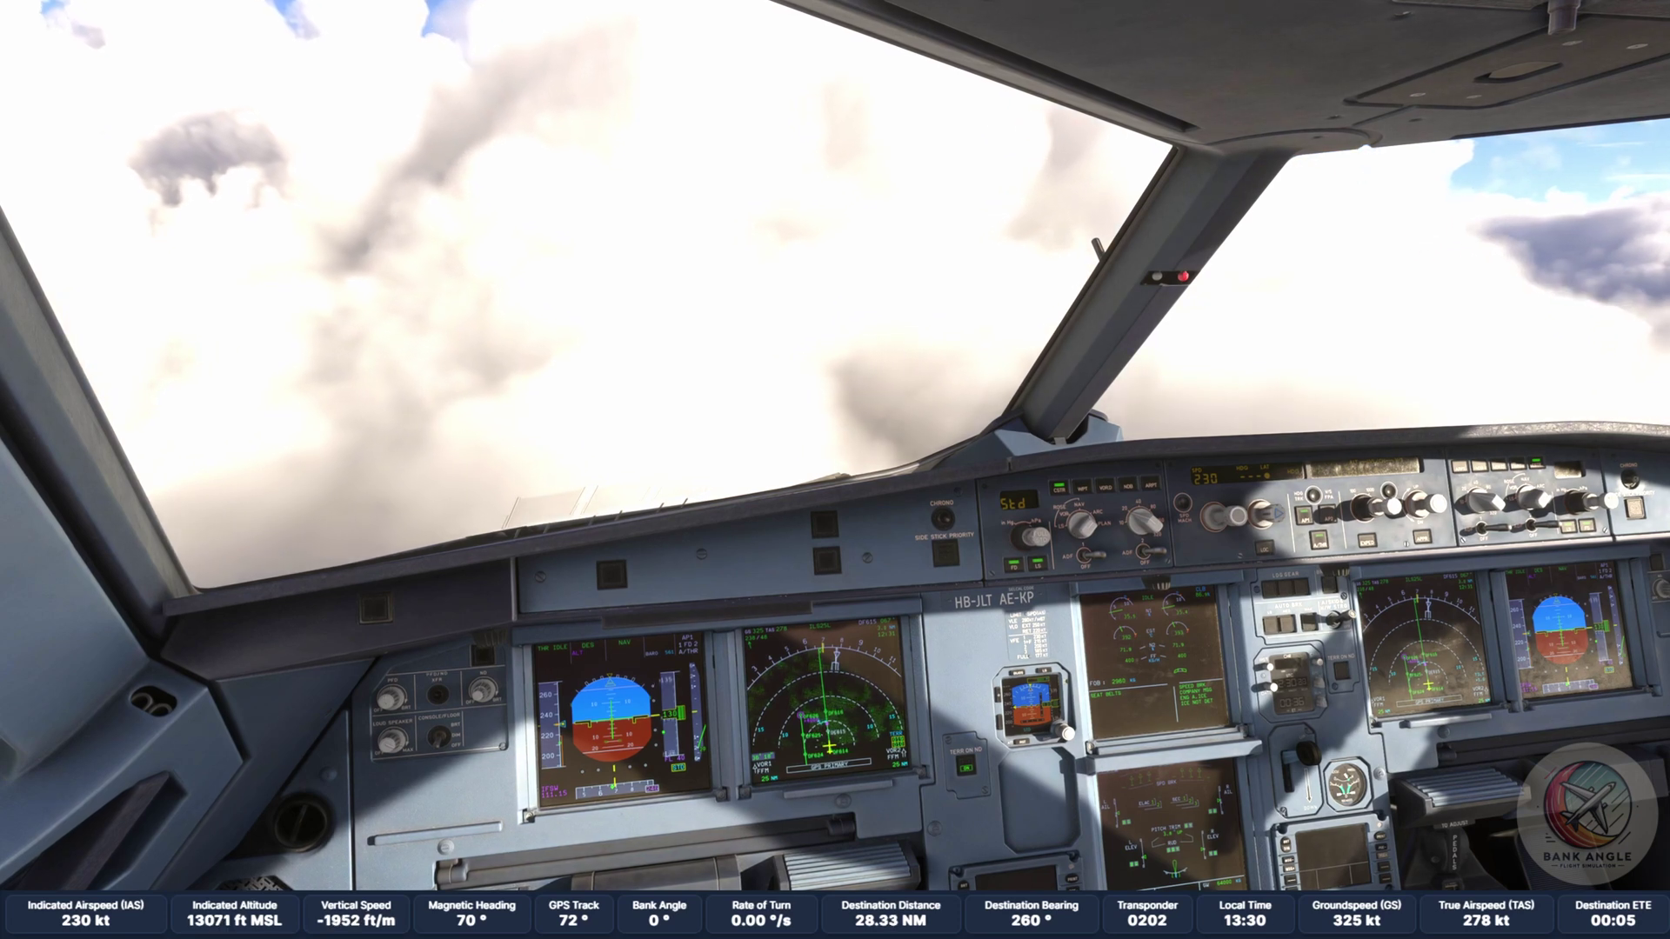
key("End")
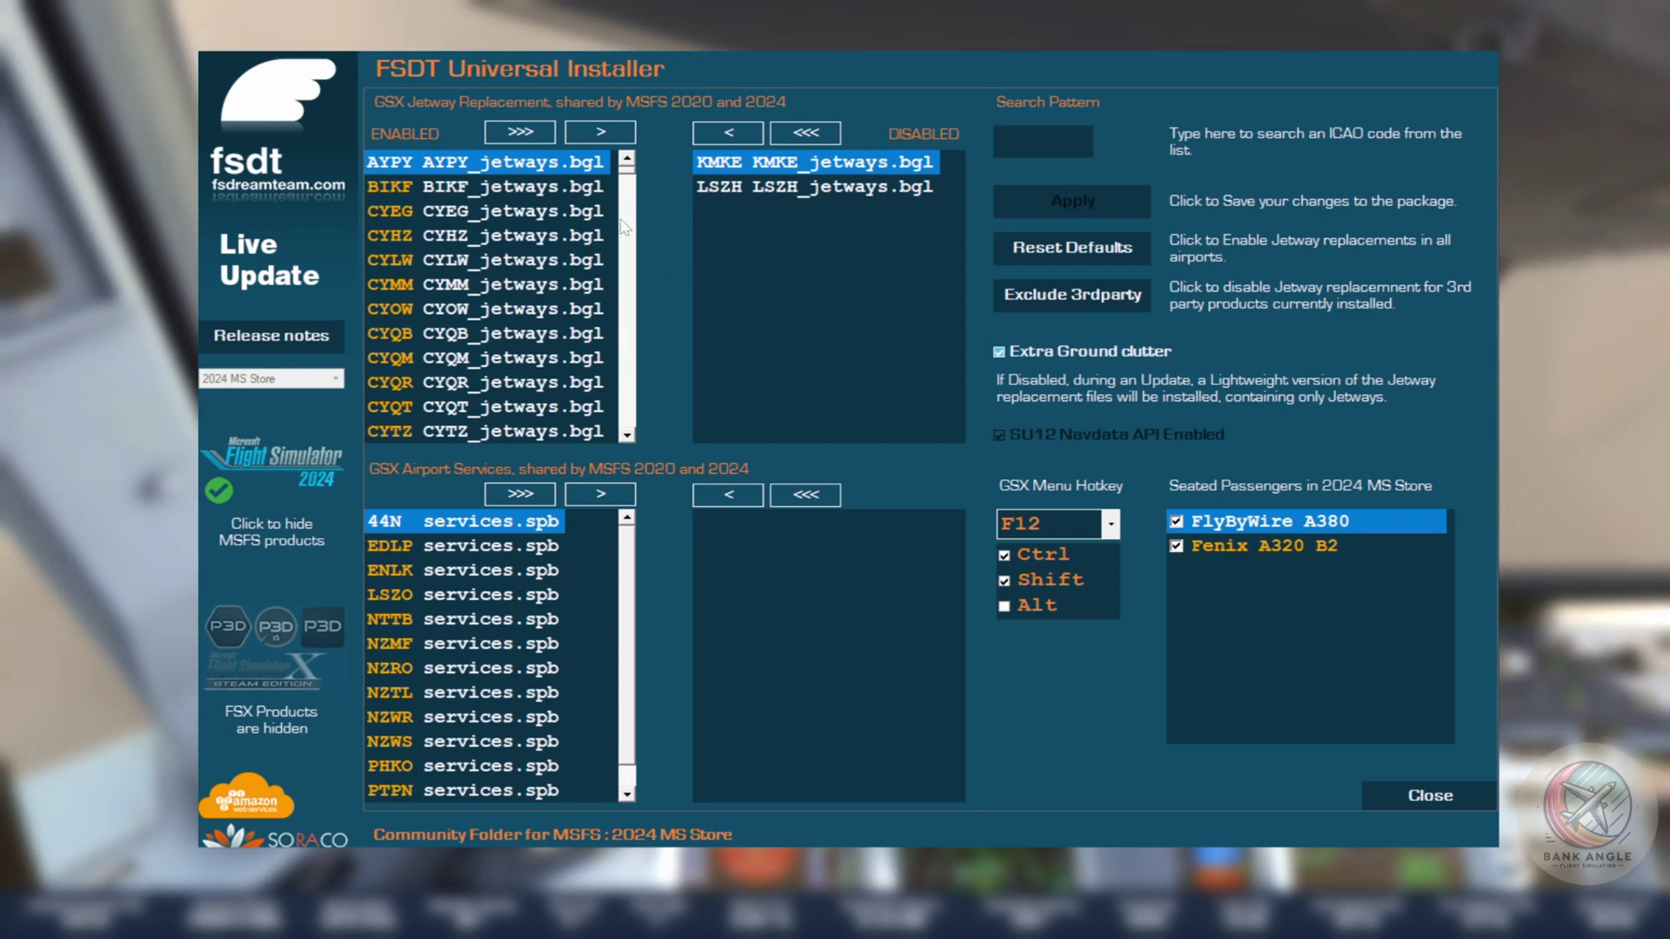
- Search for EDDF, clear the search, then move CYEG's jetway replacement to the disabled list
scroll(602, 230, "down", 10)
scroll(600, 235, "up", 10)
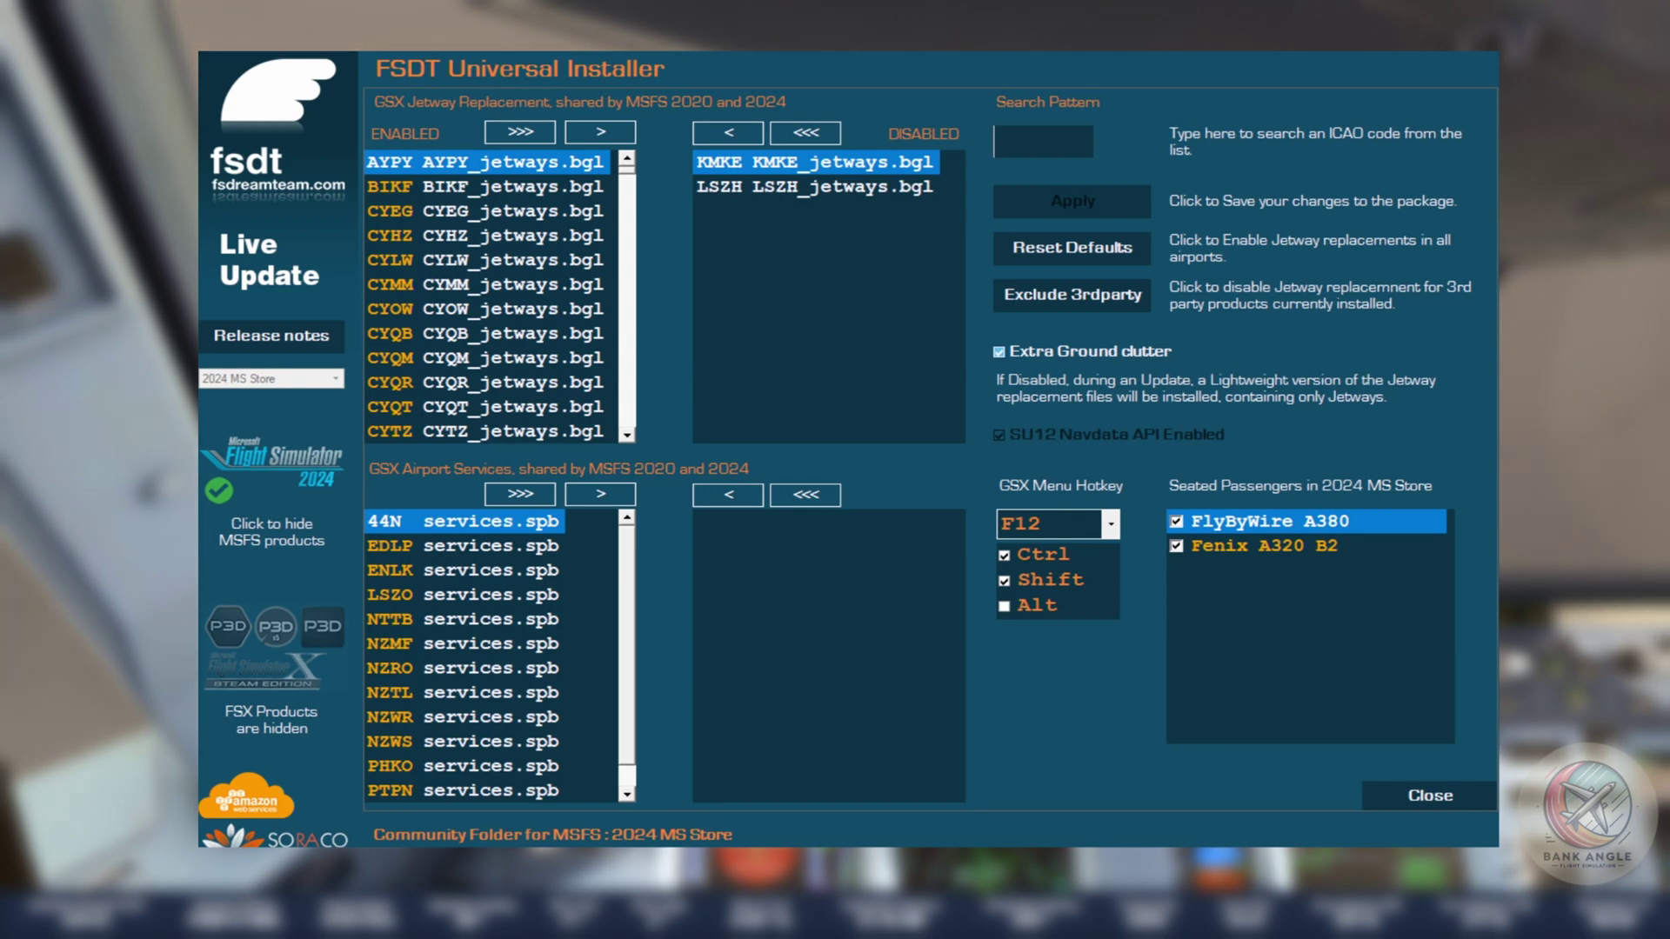
type("EDDF")
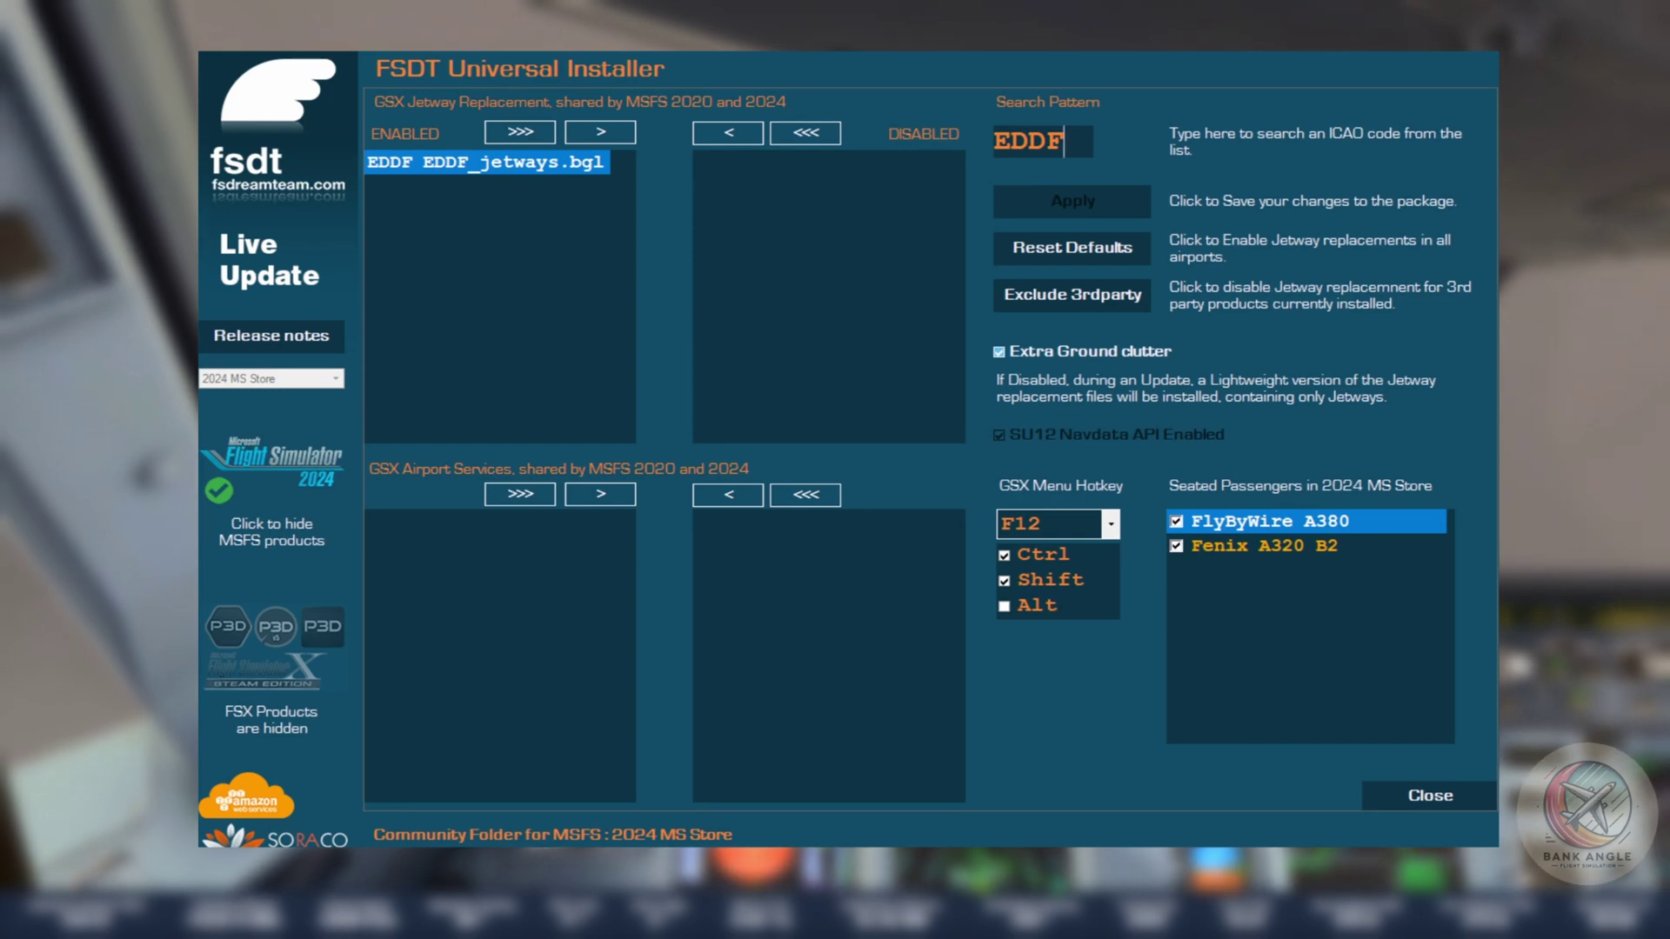
key("ctrl+a")
key("BackSpace")
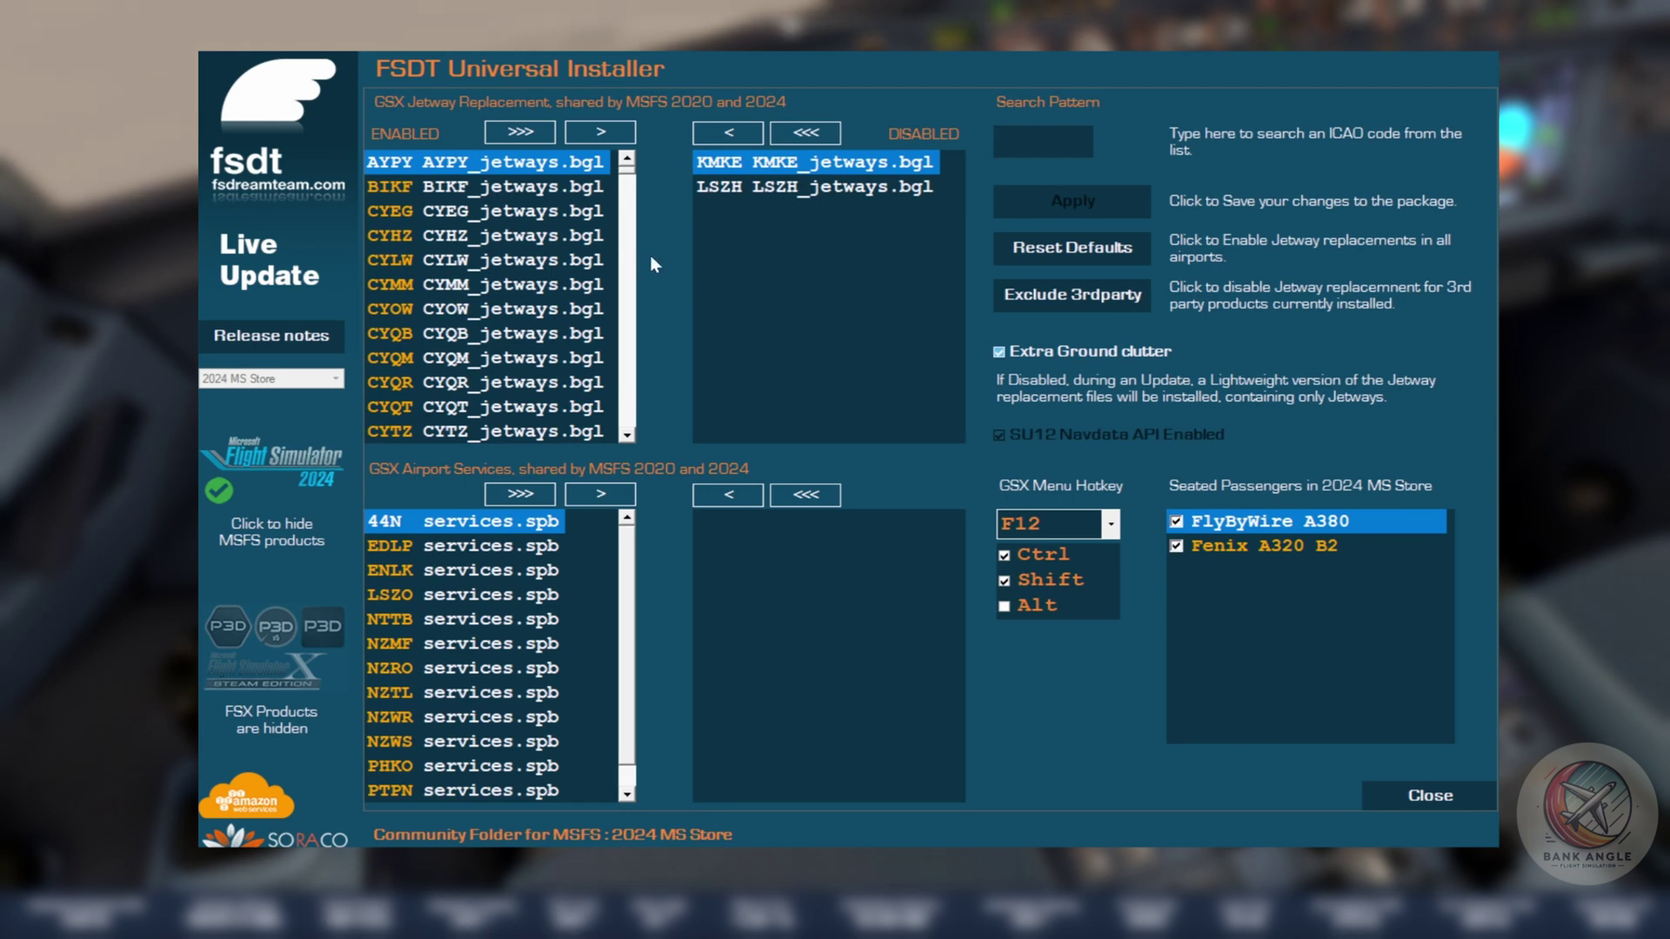
double_click(395, 211)
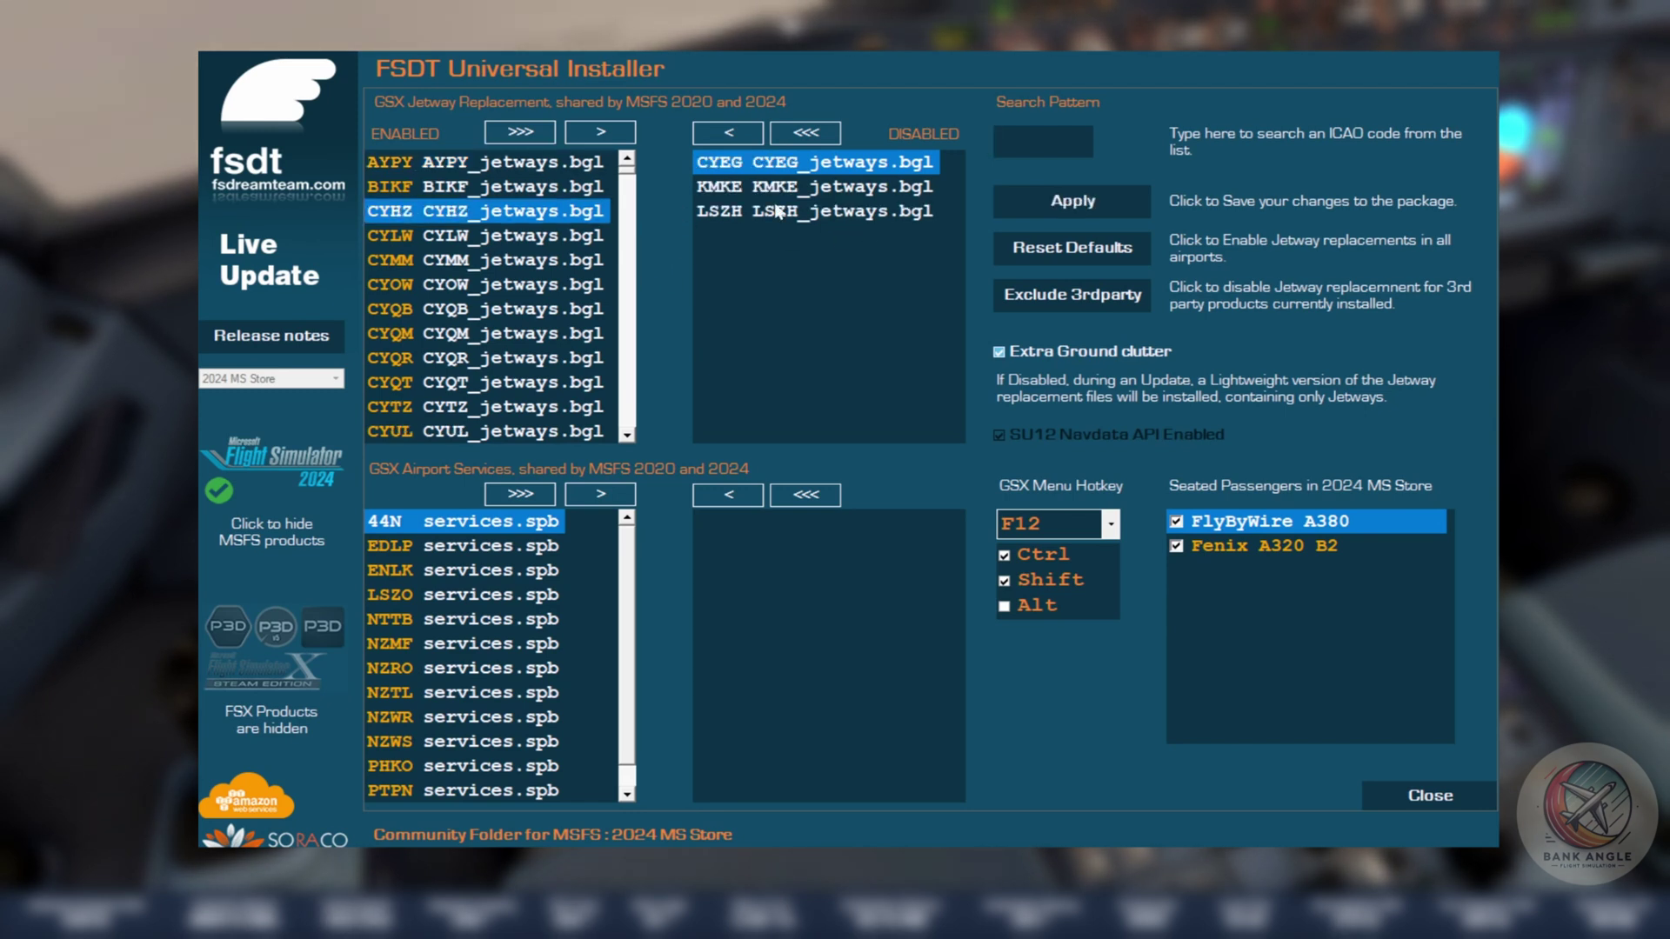
- Briefly disable CYLW, then return both CYEG and CYLW to the enabled jetway list
left_click(407, 236)
left_click(602, 133)
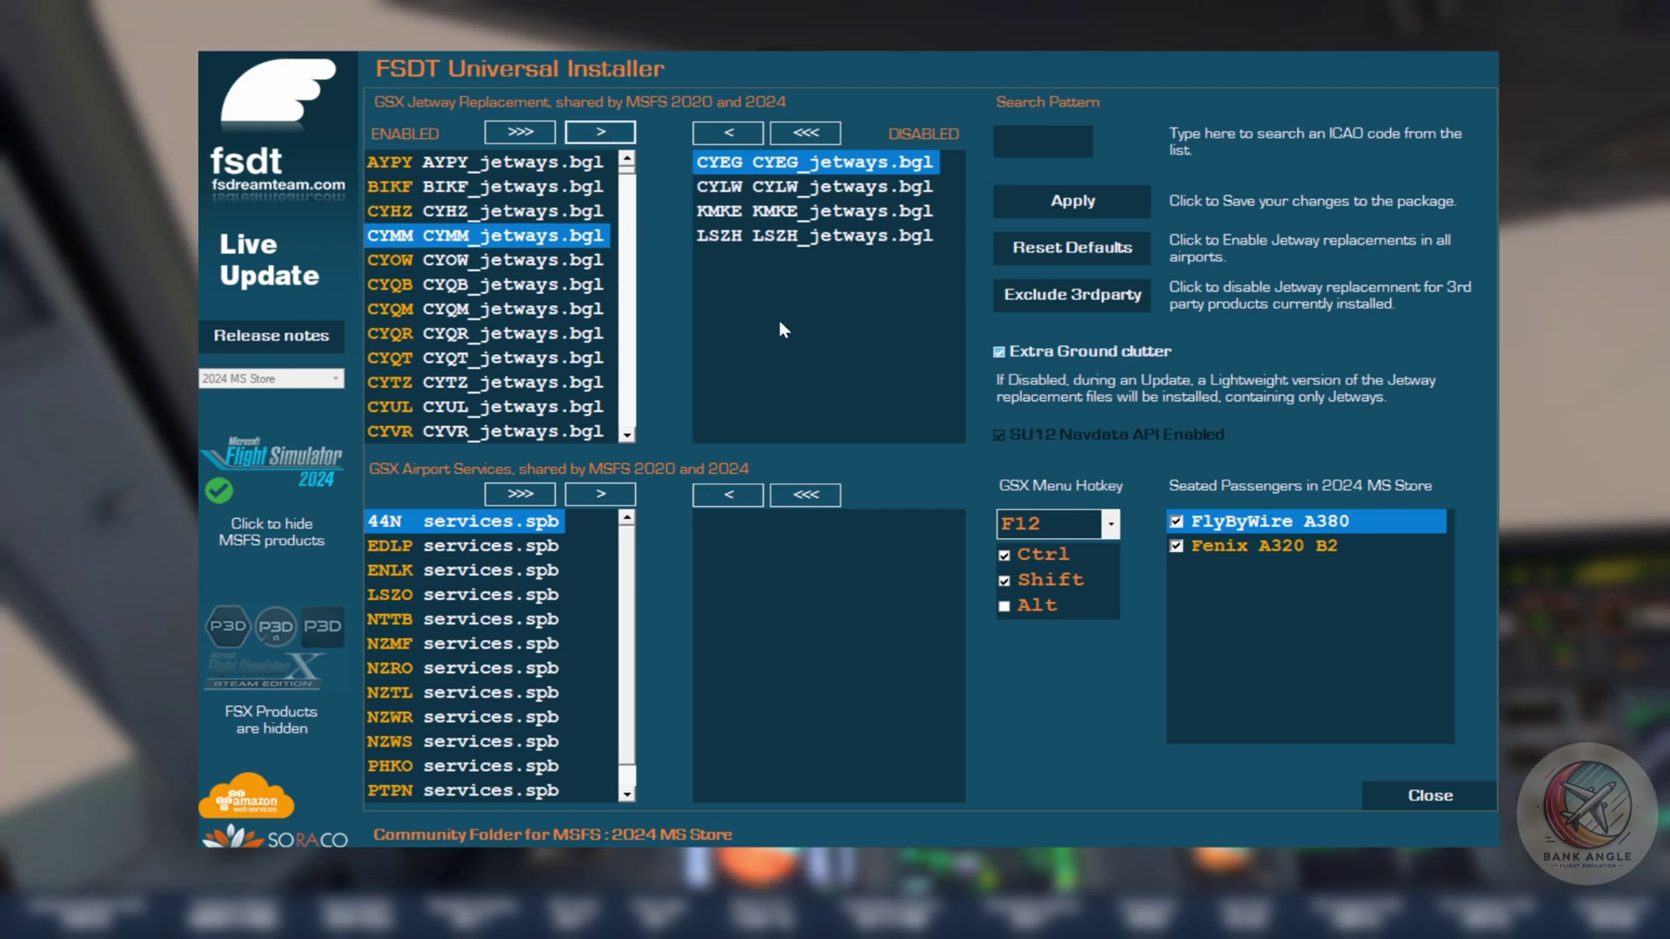
double_click(780, 167)
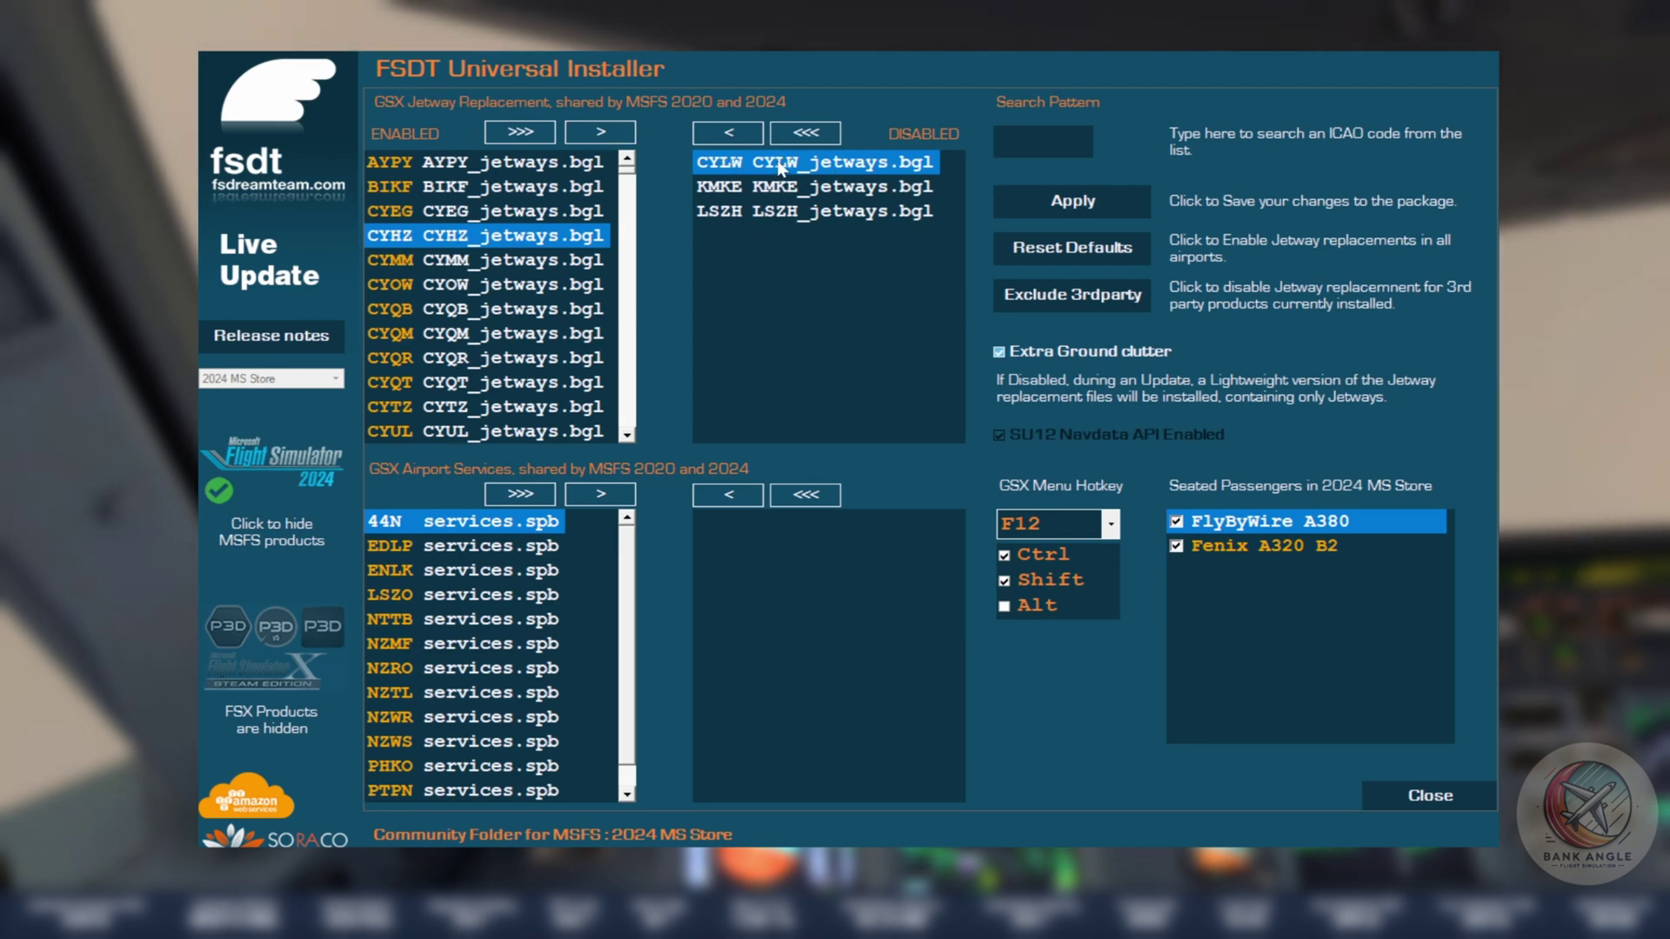
left_click(731, 132)
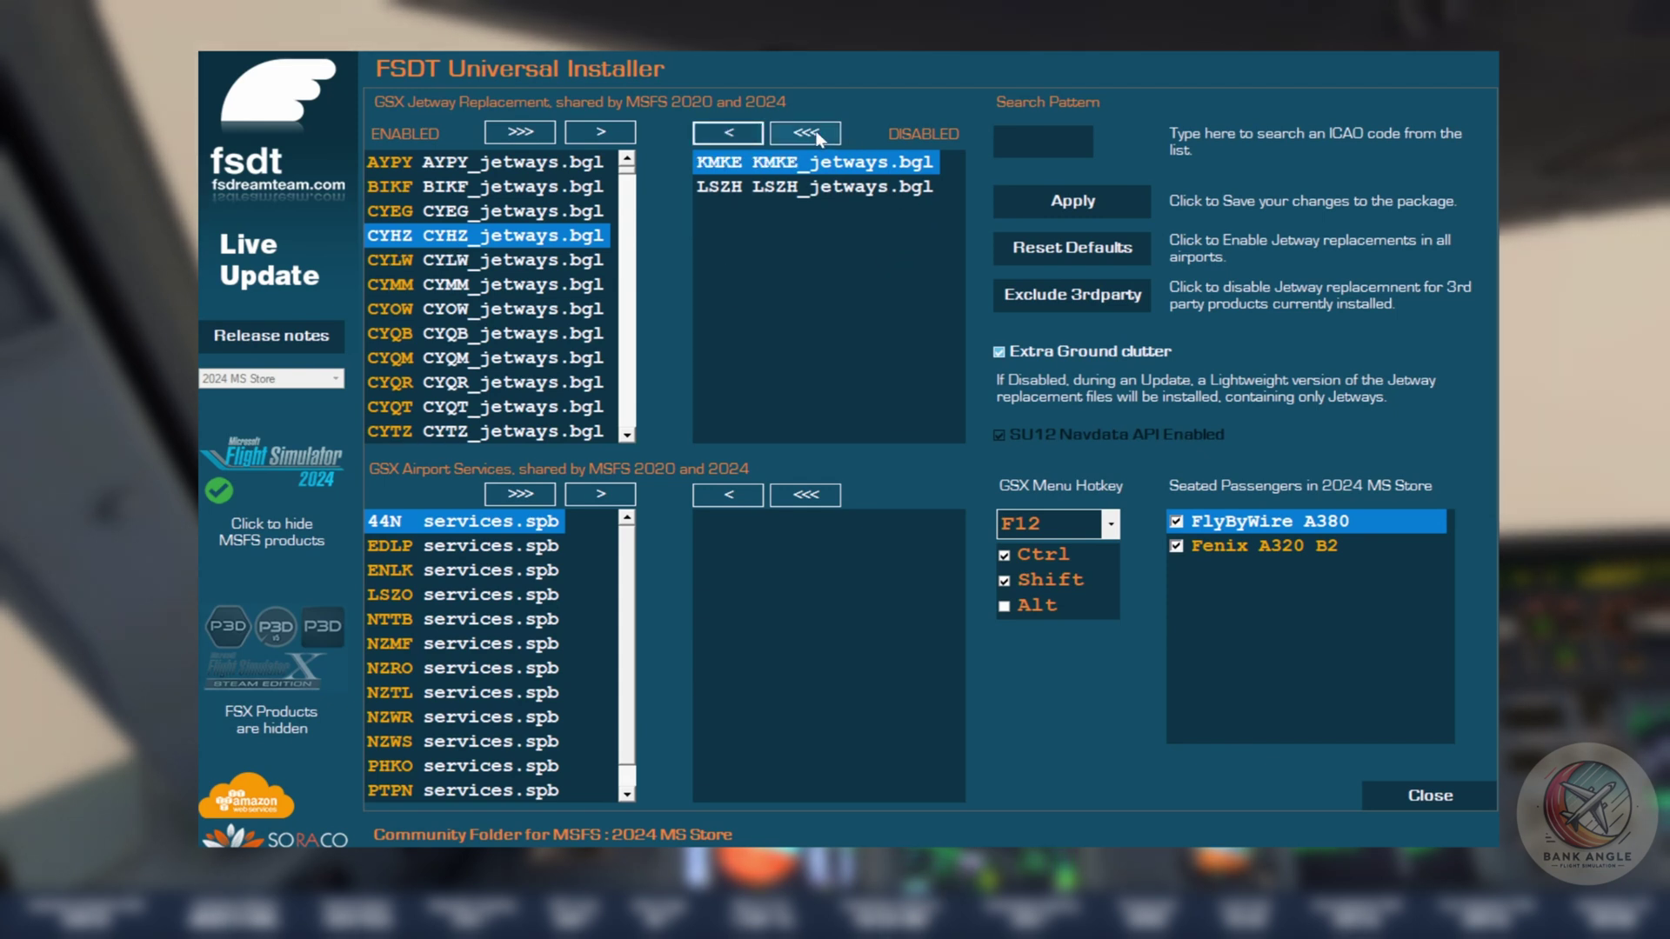
- Disable all jetway replacements, re-enable them all, then reset the lists to defaults
left_click(550, 131)
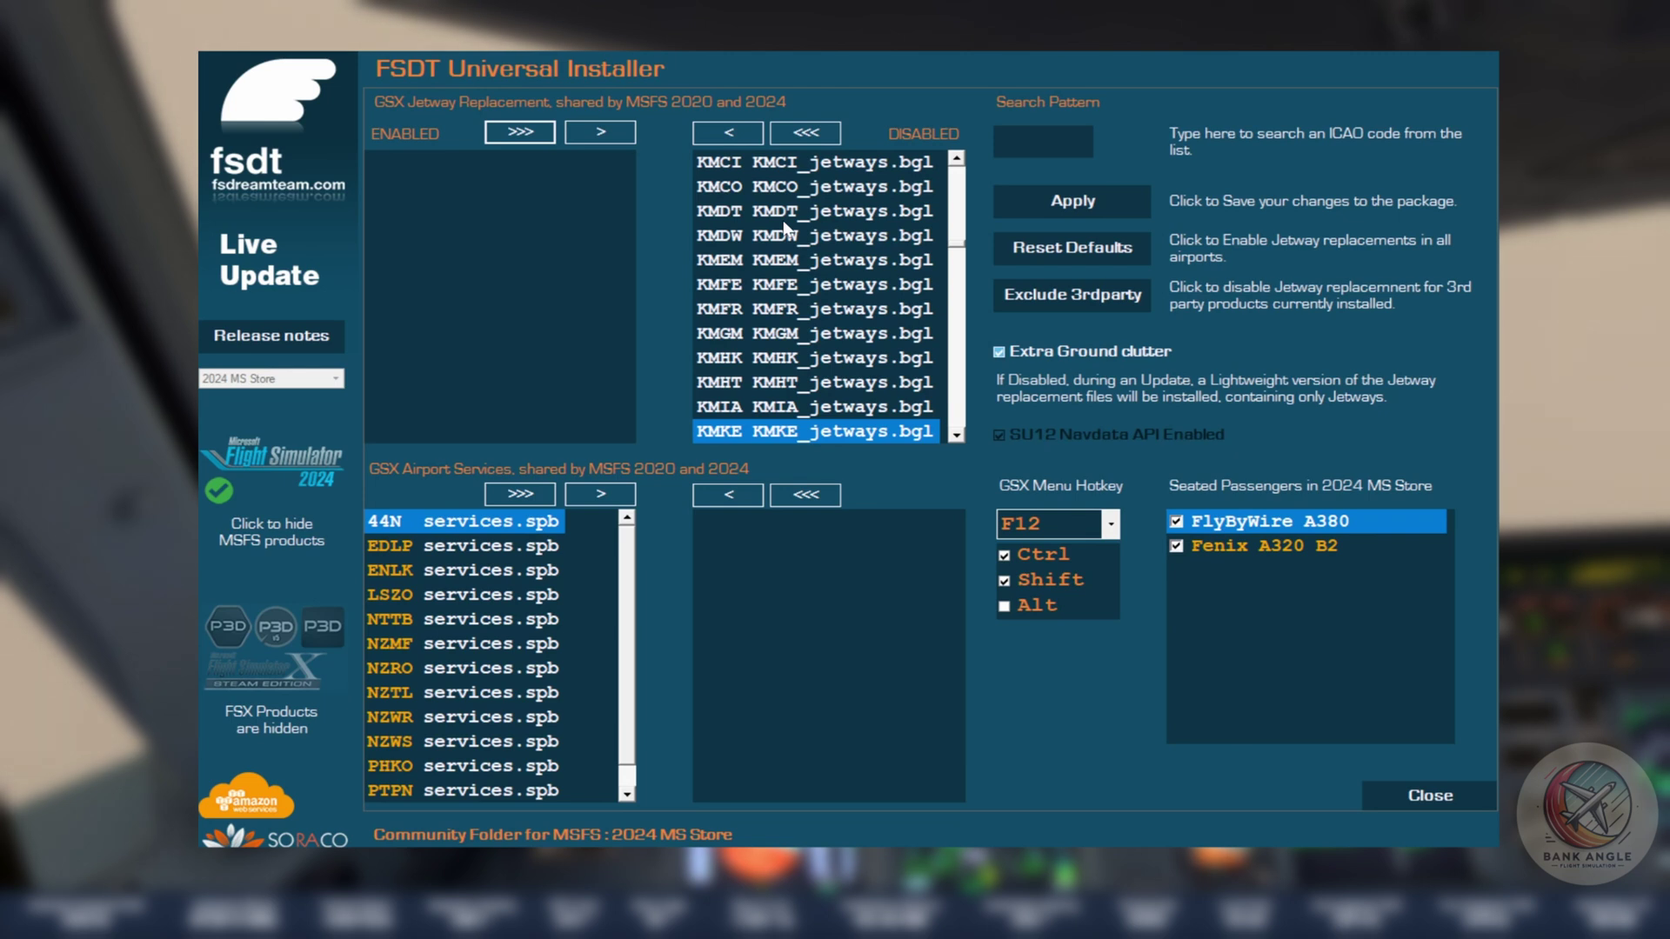
left_click(807, 132)
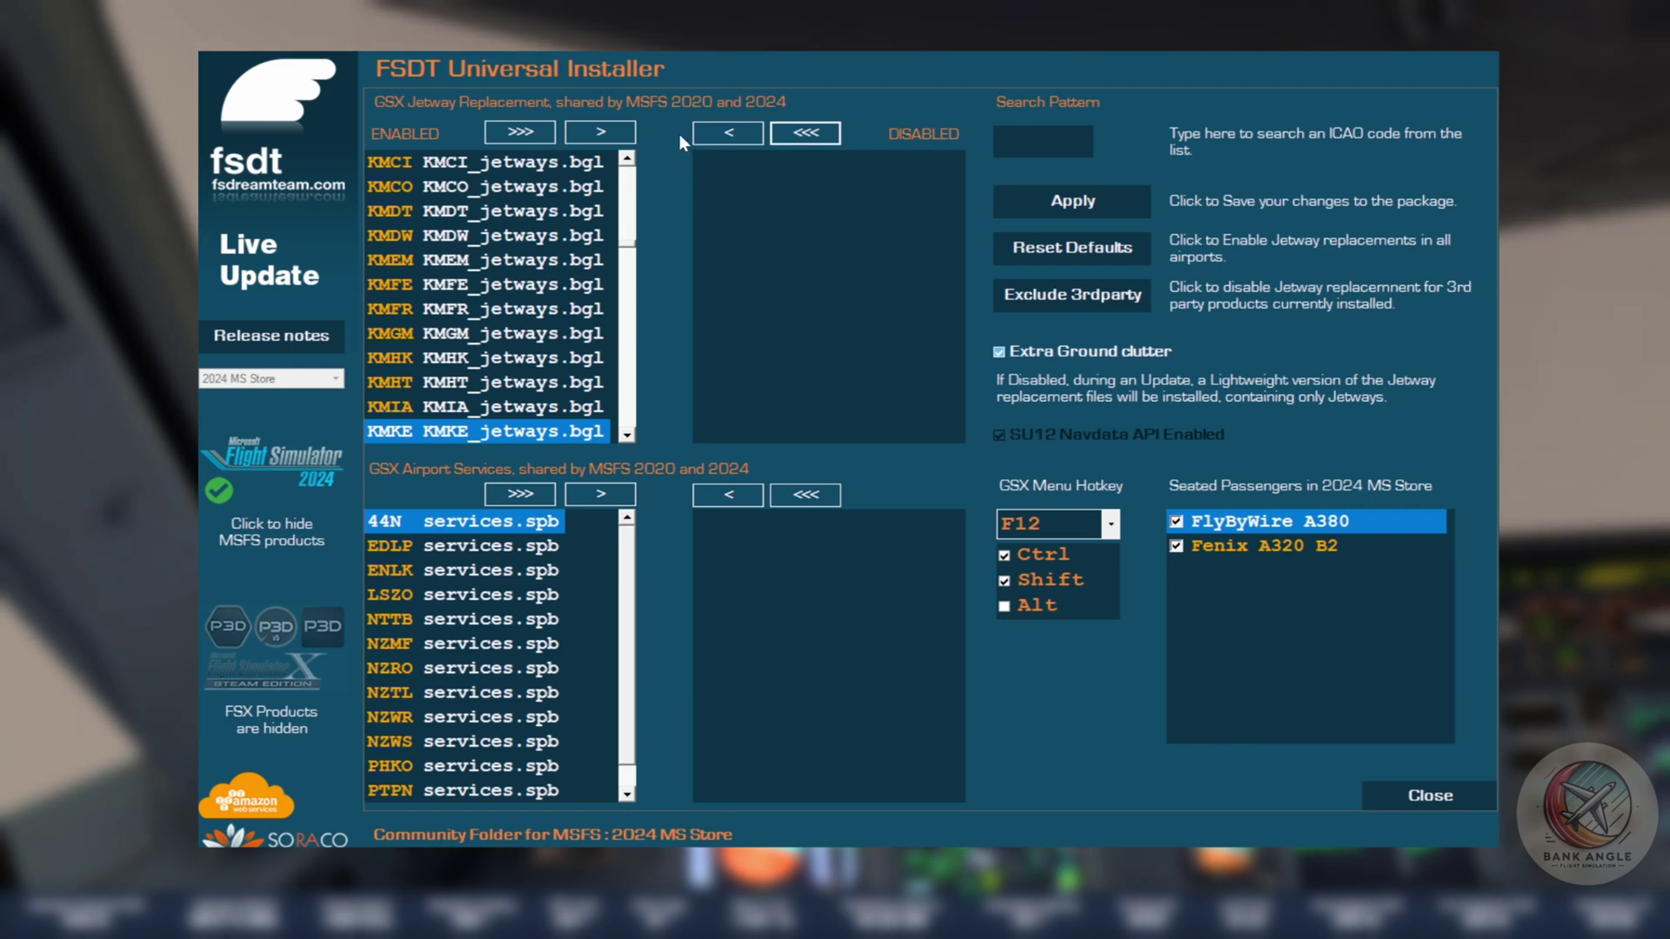
left_click(1106, 248)
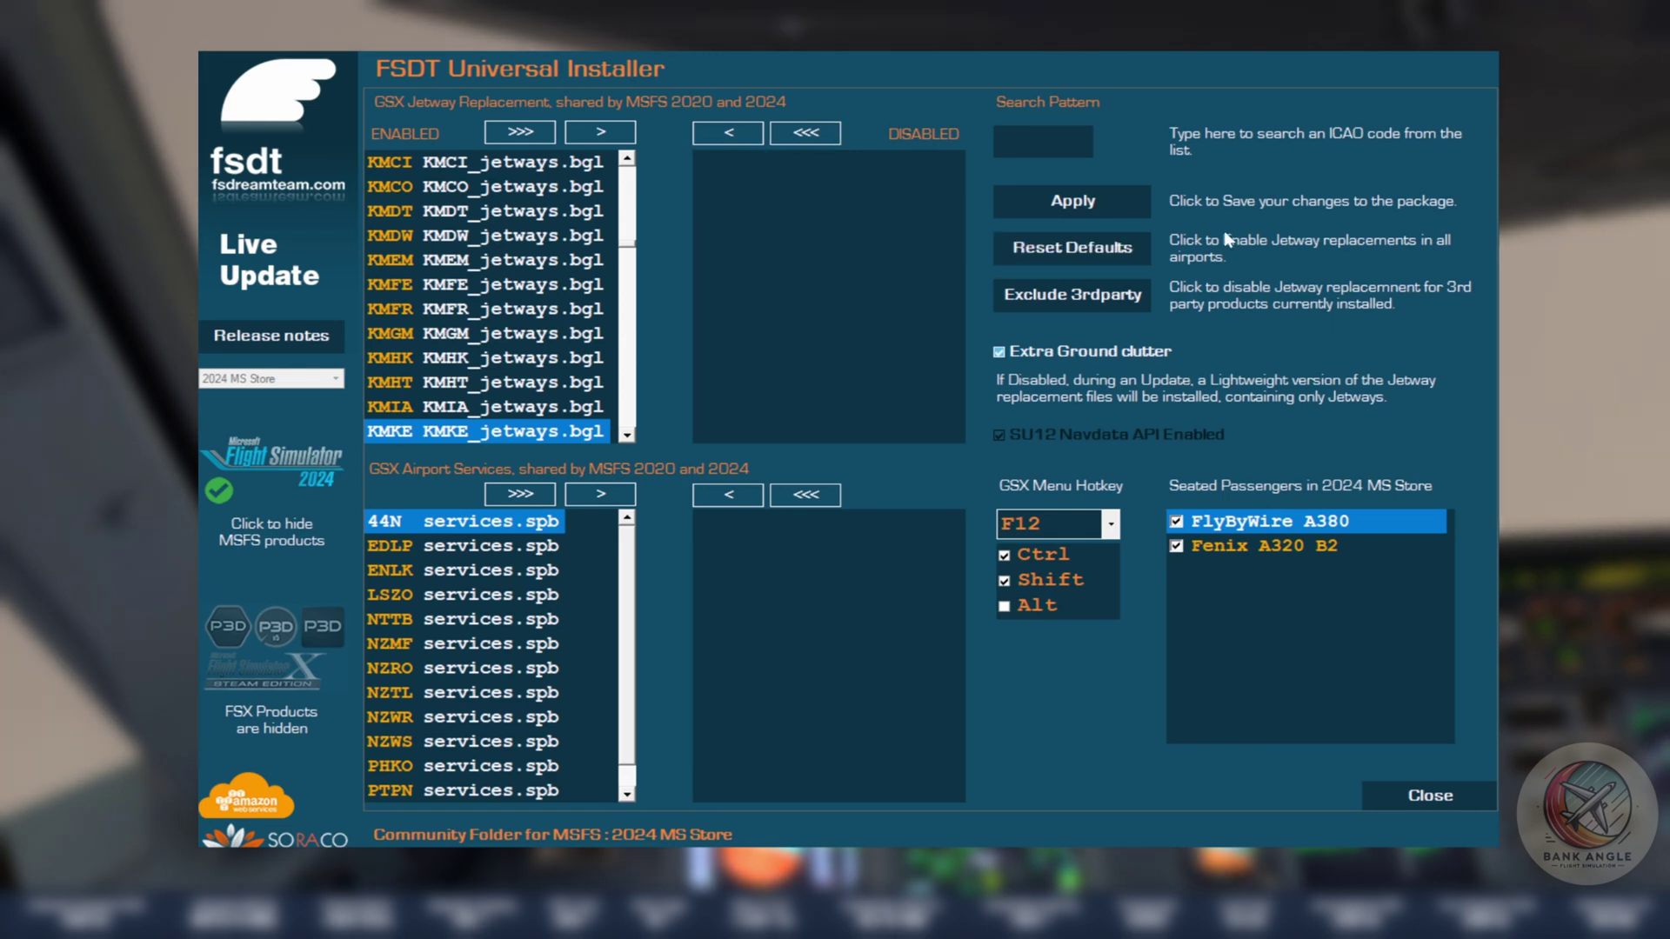
- Disable third-party airport jetways, search EDDH, disable its jetway replacement, and apply the change
left_click(1070, 298)
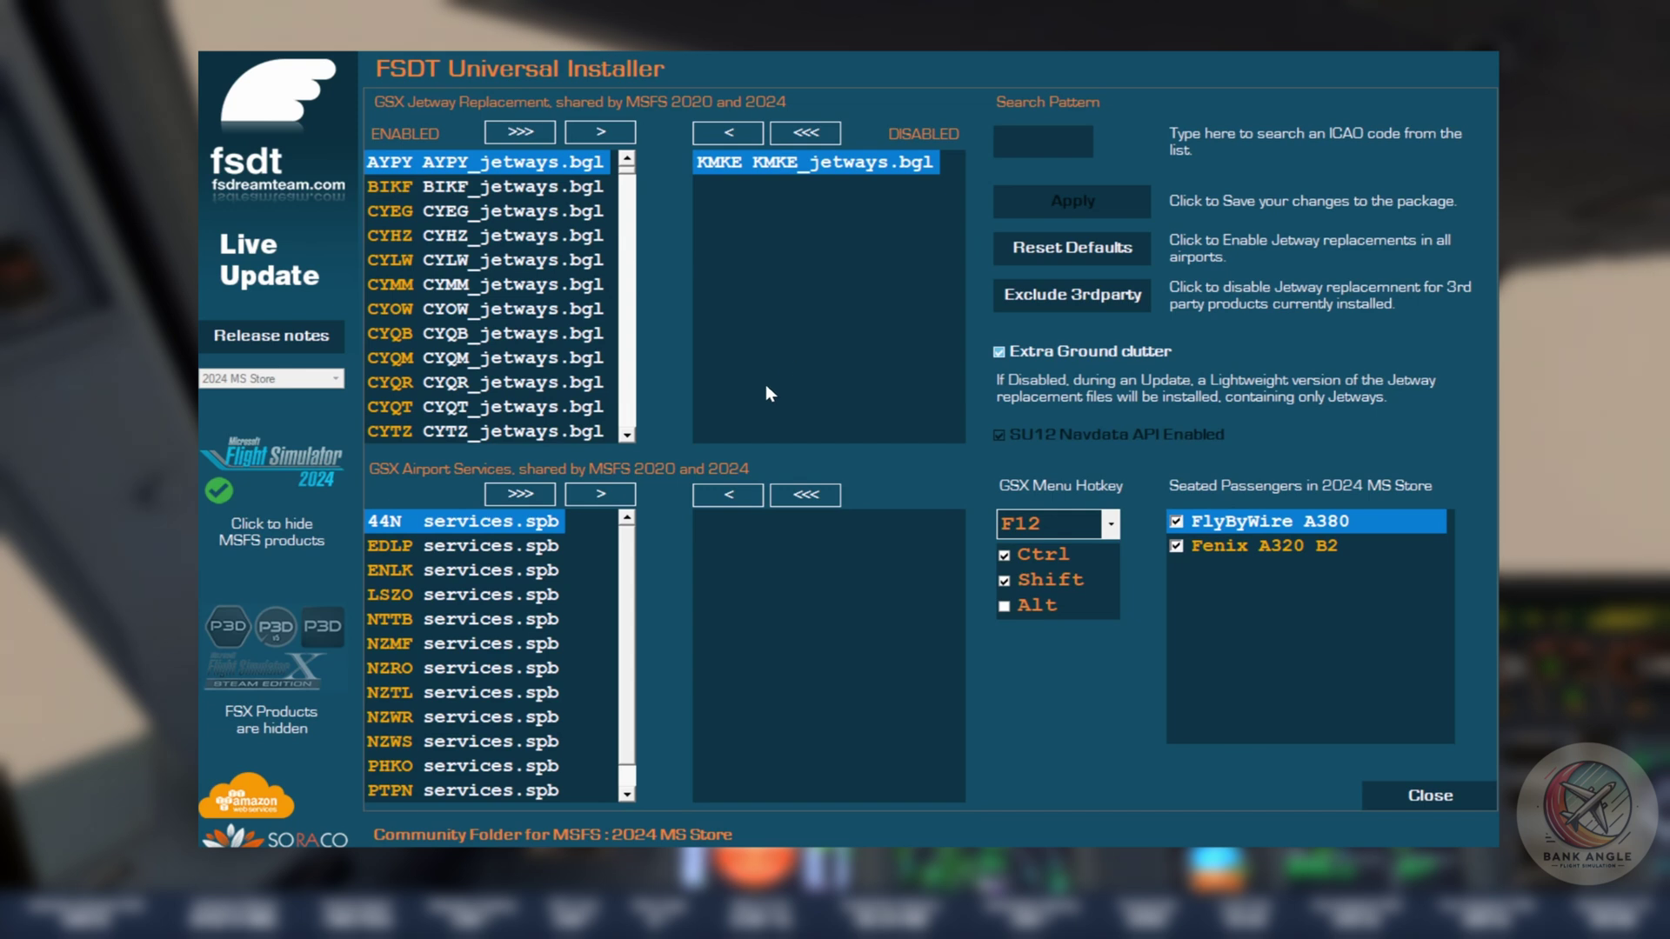
left_click(1043, 141)
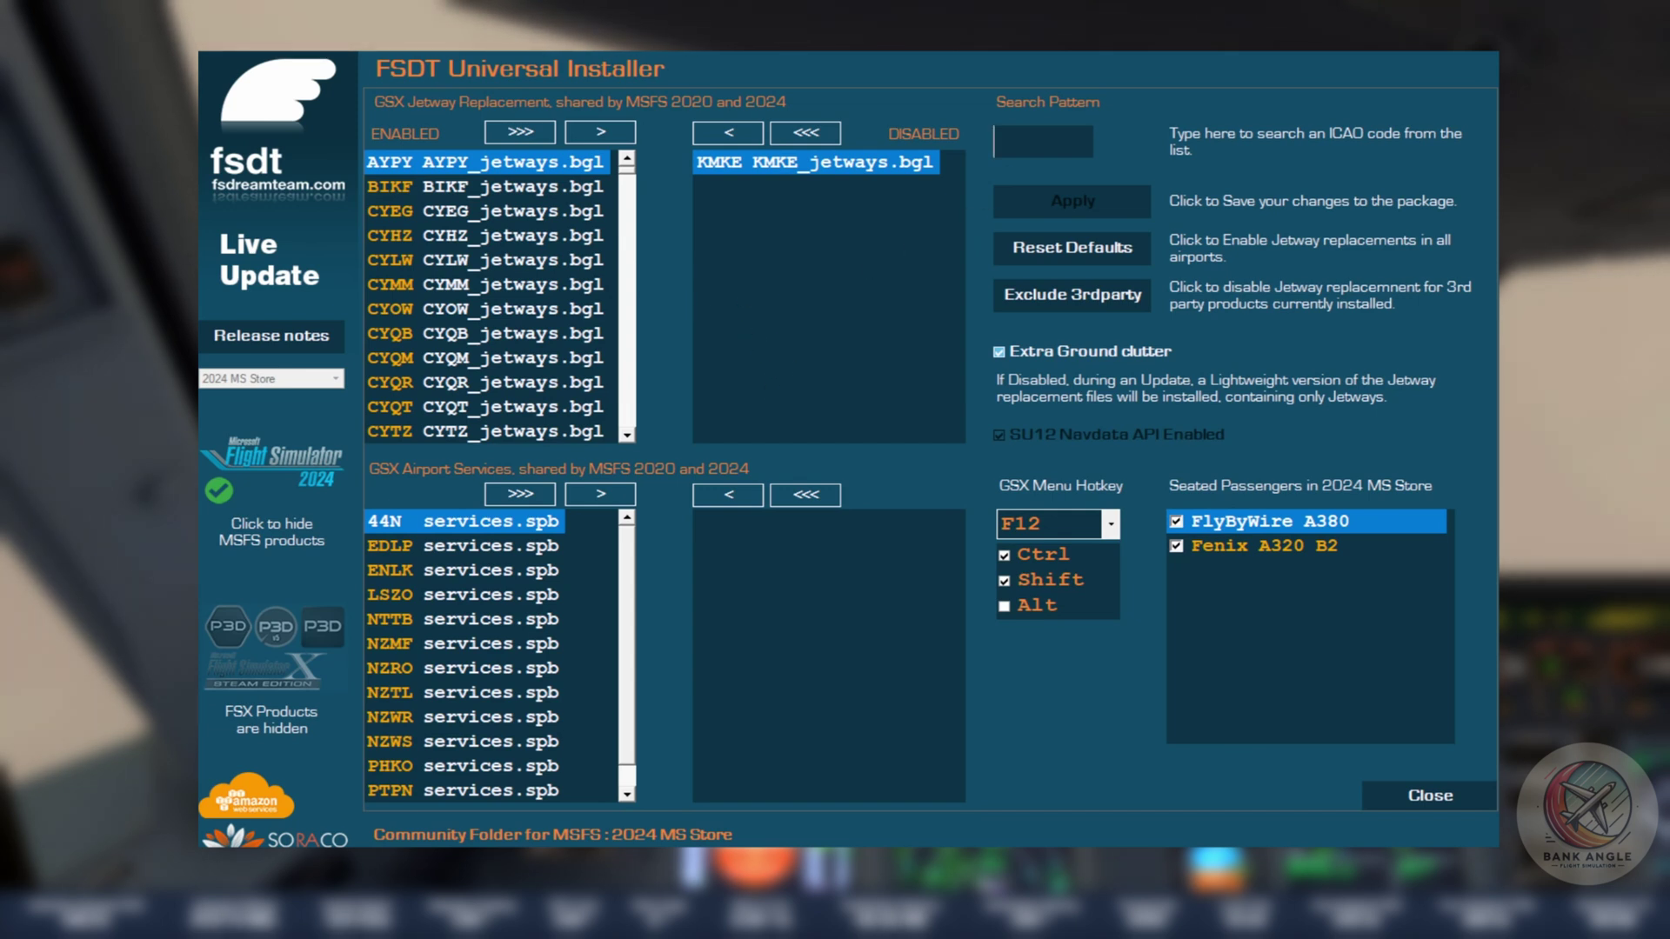
type("EDDH")
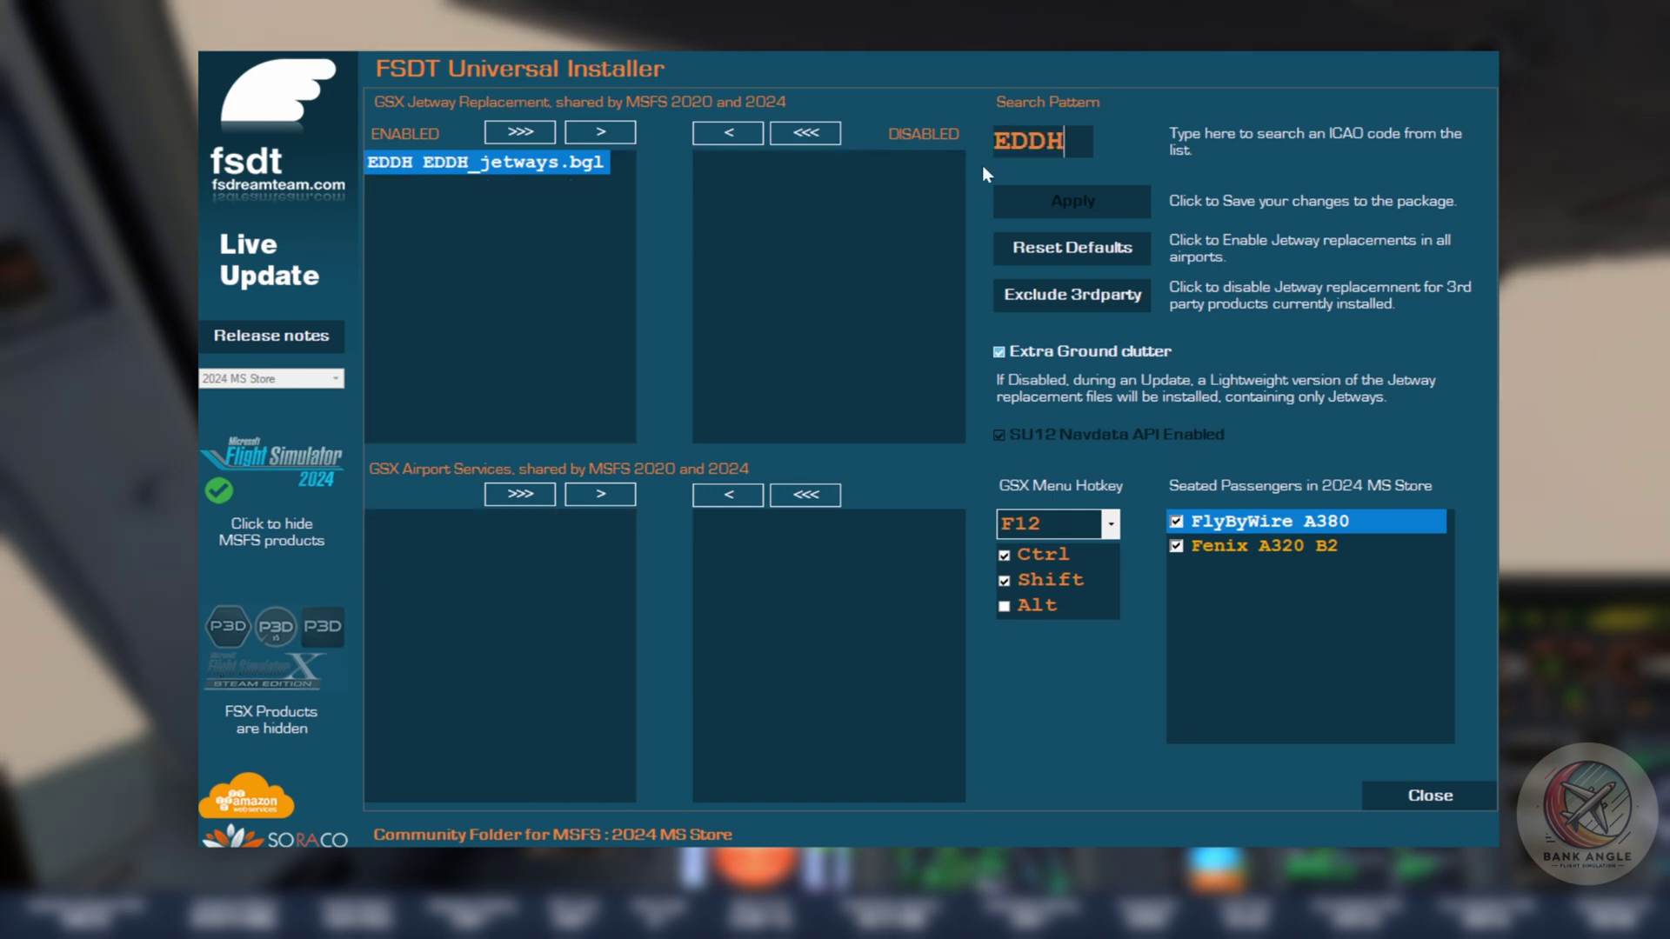
left_click(600, 133)
left_click(1055, 196)
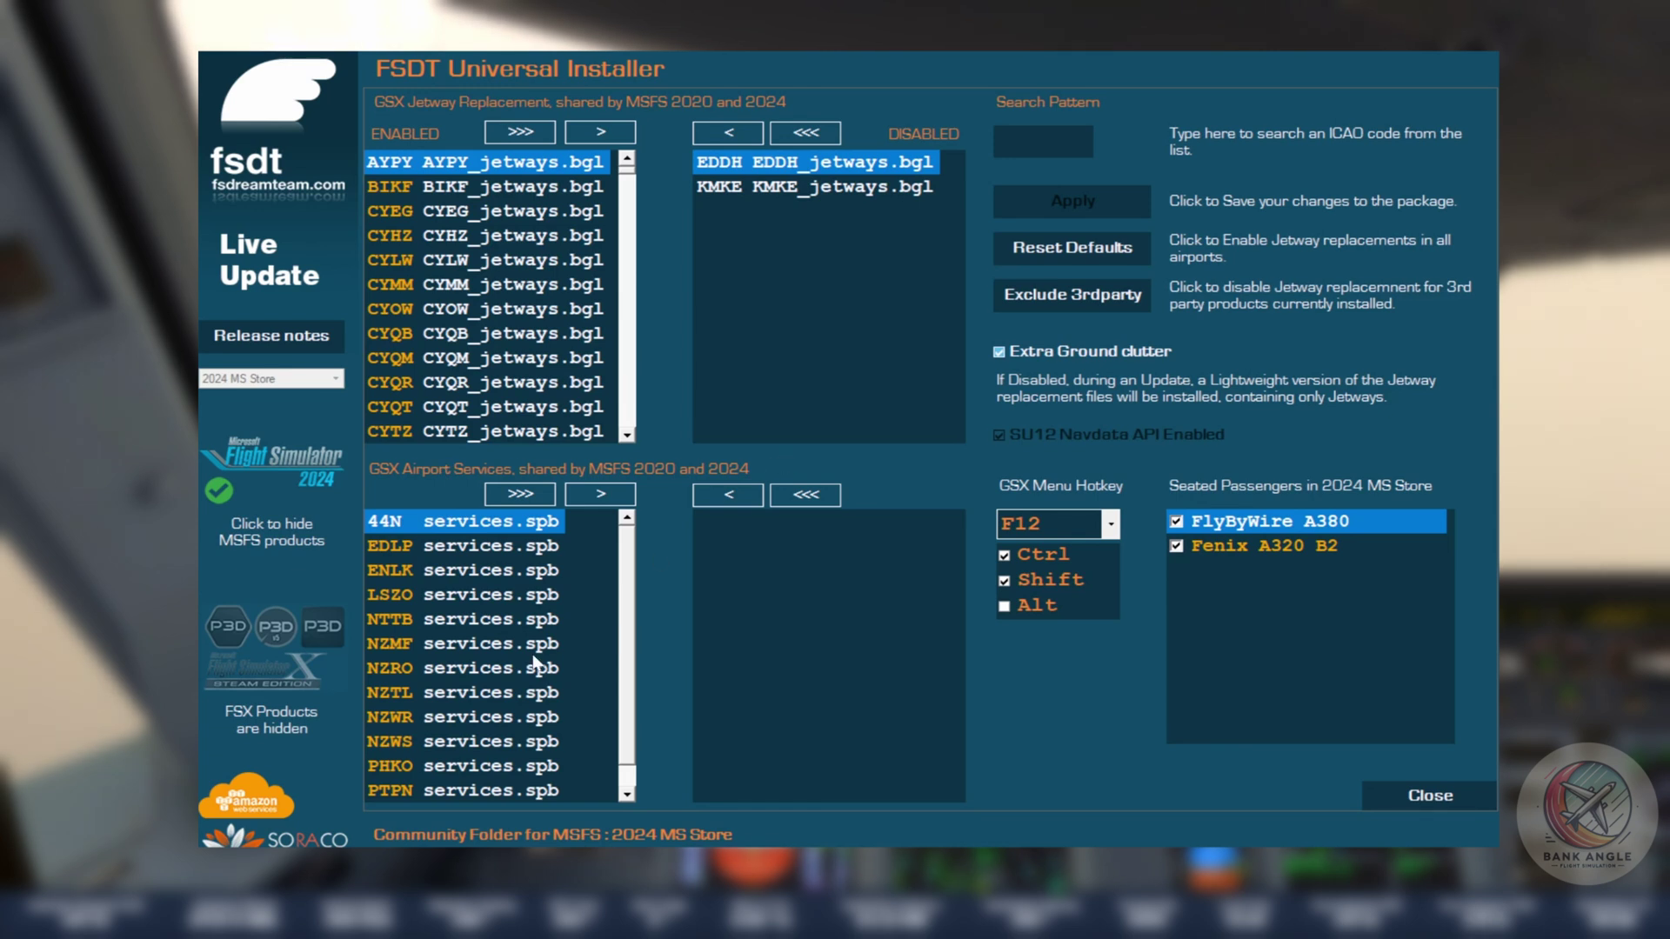
left_click(403, 572)
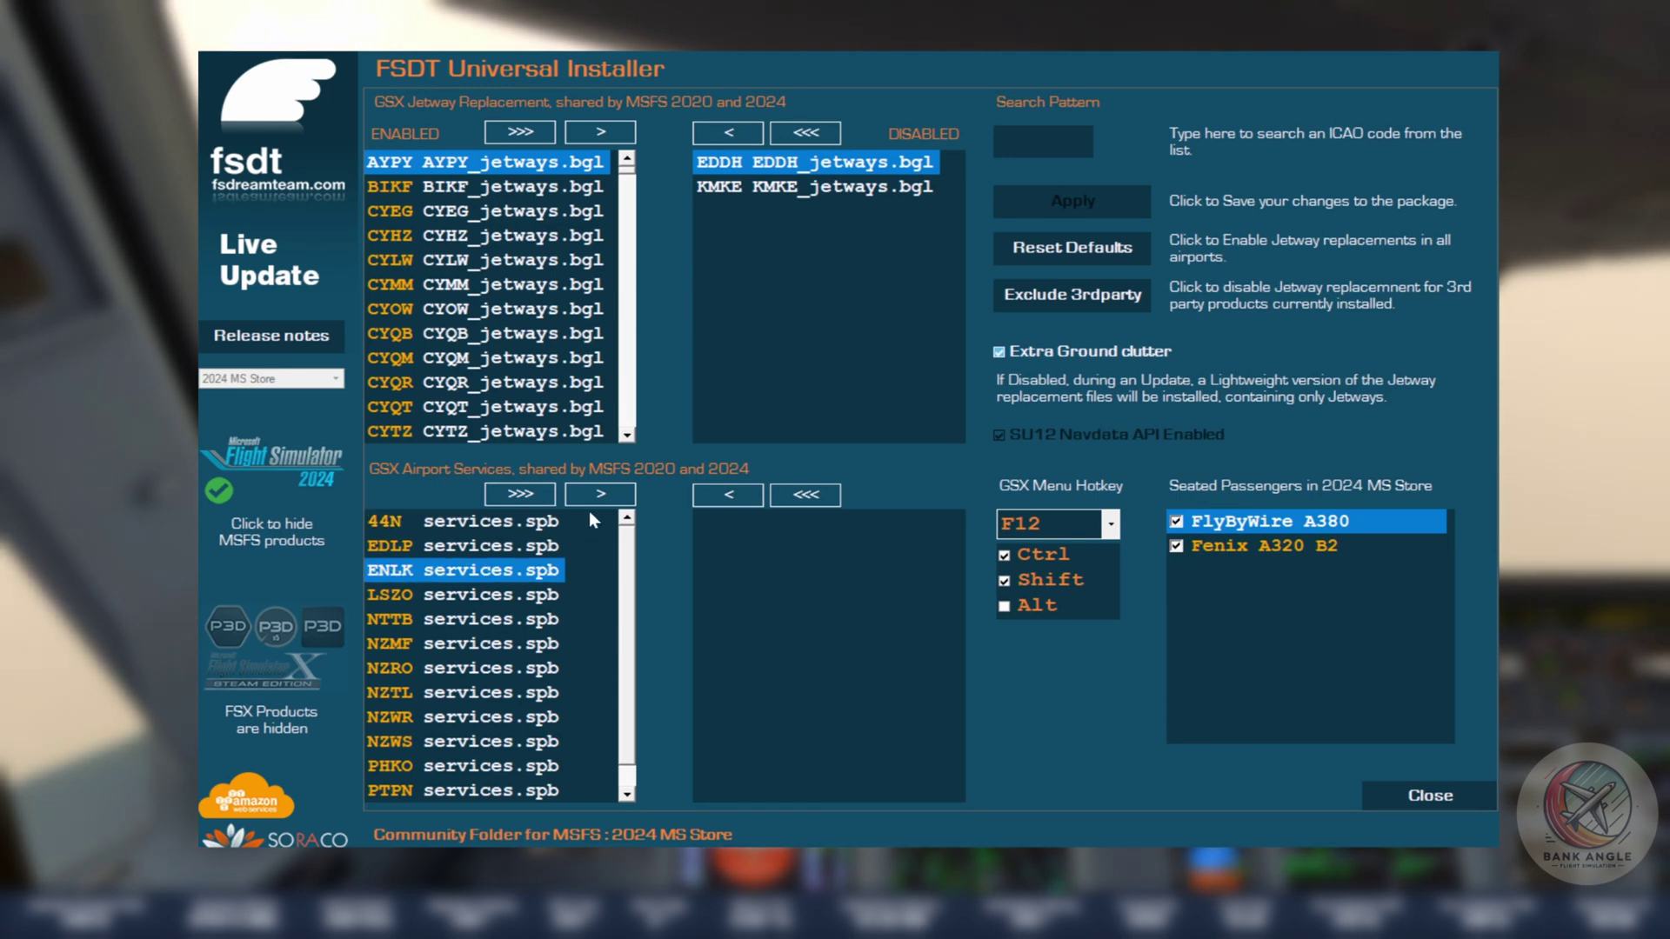
left_click(379, 626)
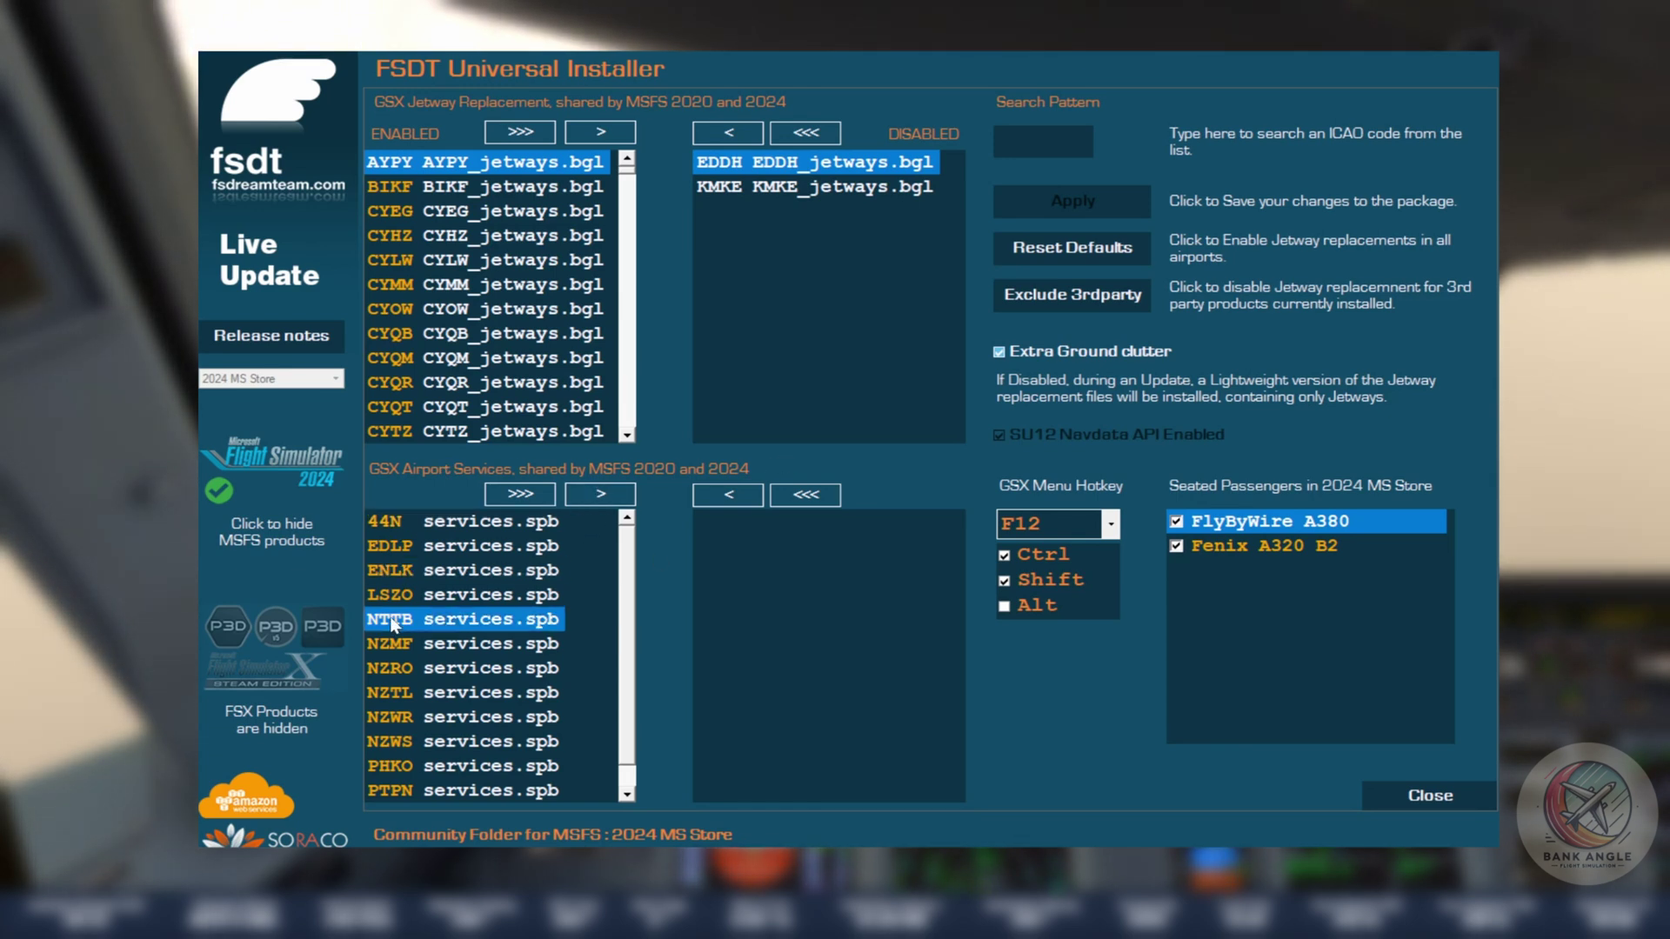
left_click(392, 668)
left_click(383, 644)
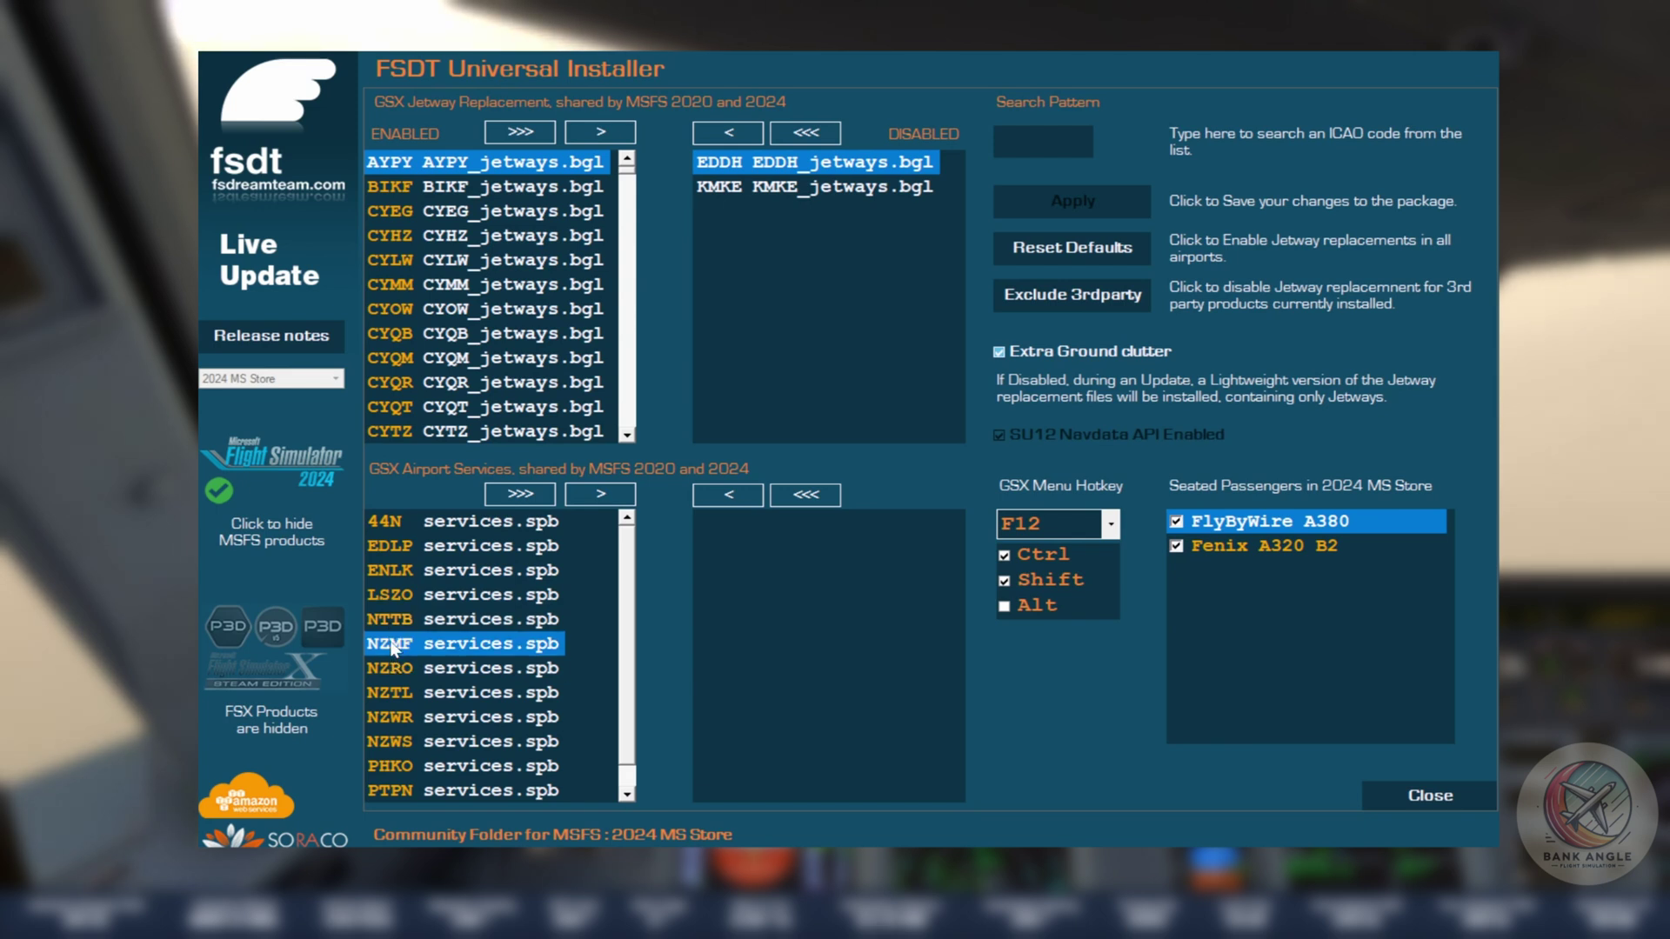
left_click(382, 619)
left_click(586, 494)
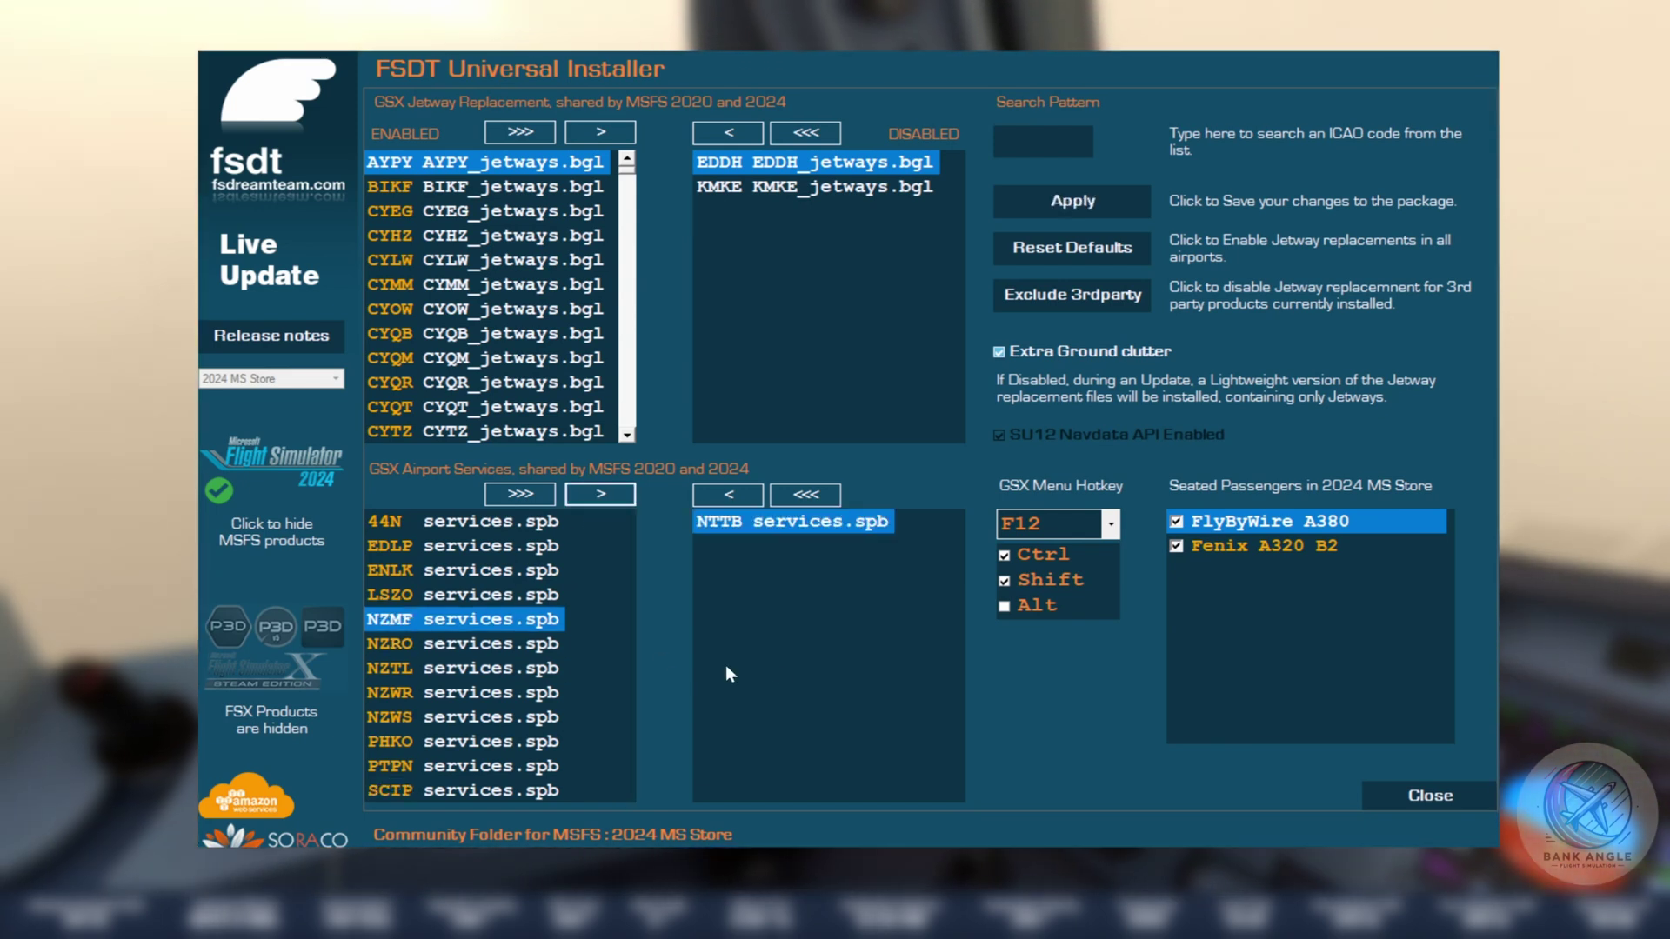
left_click(736, 494)
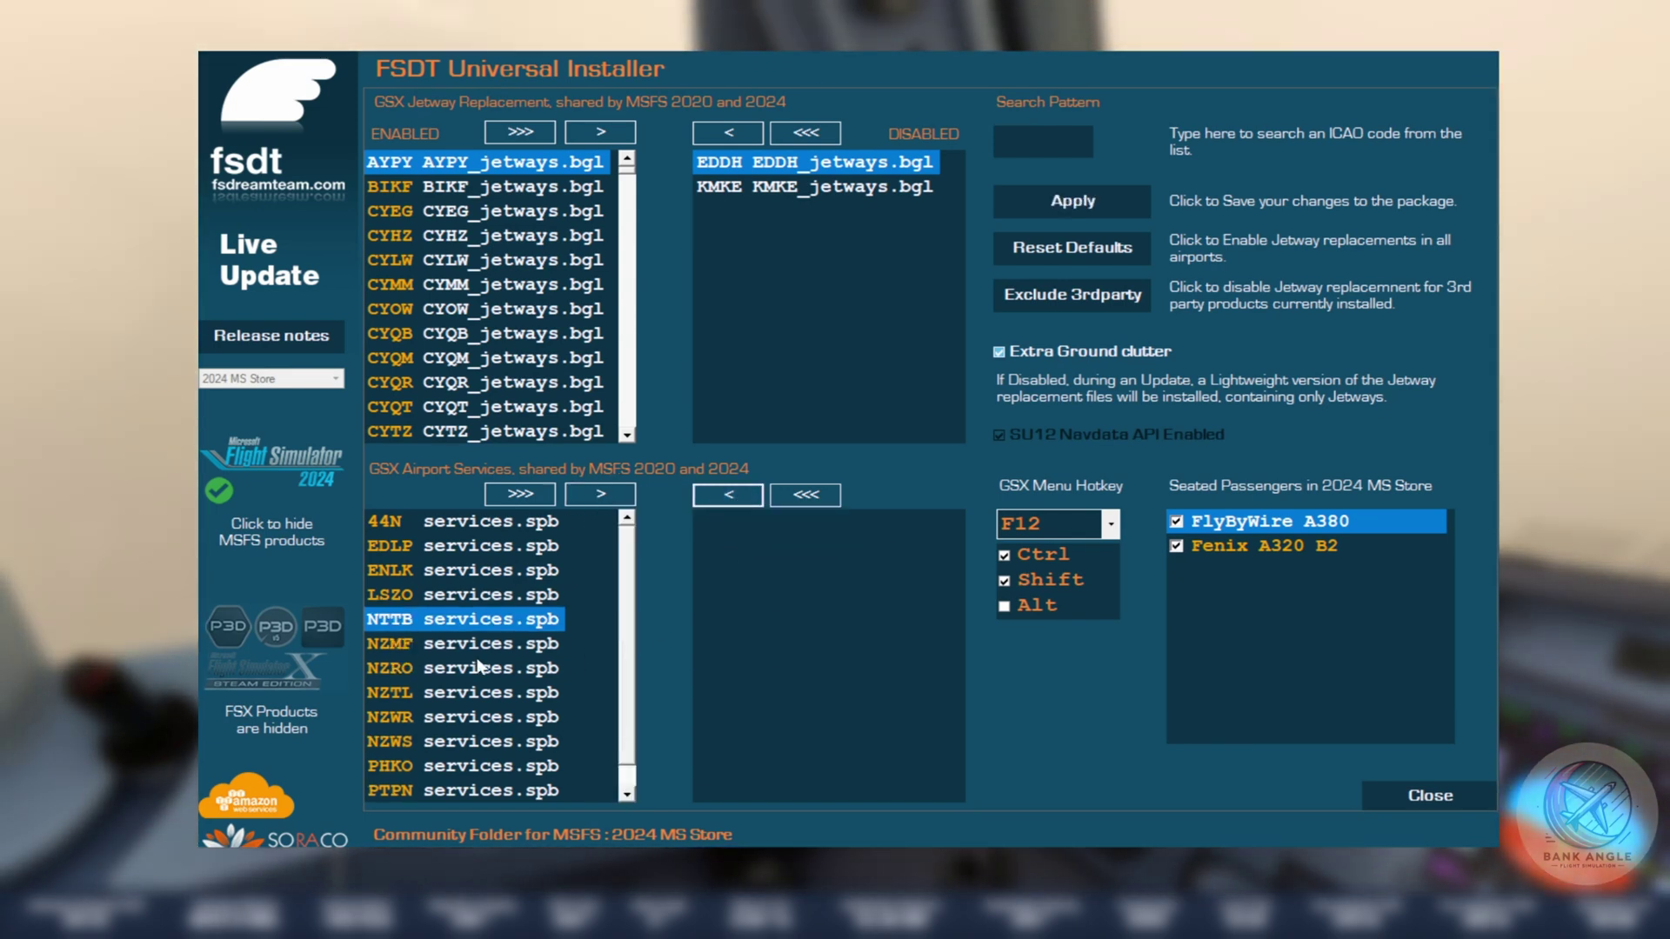
left_click(380, 644)
left_click(600, 494)
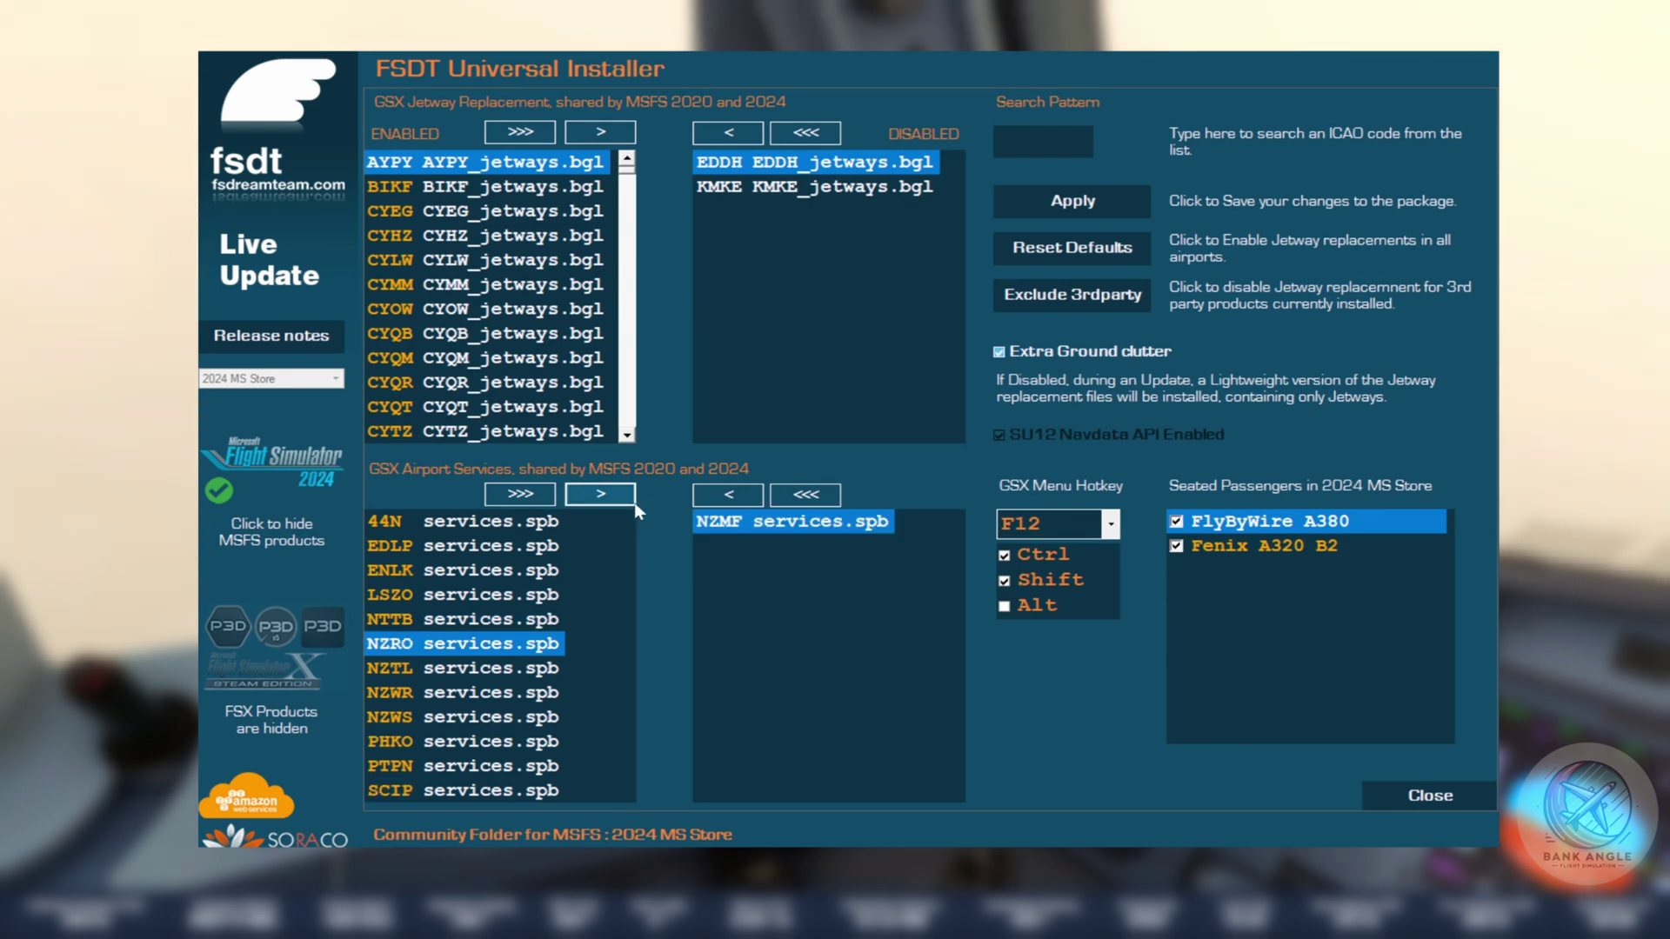
left_click(731, 496)
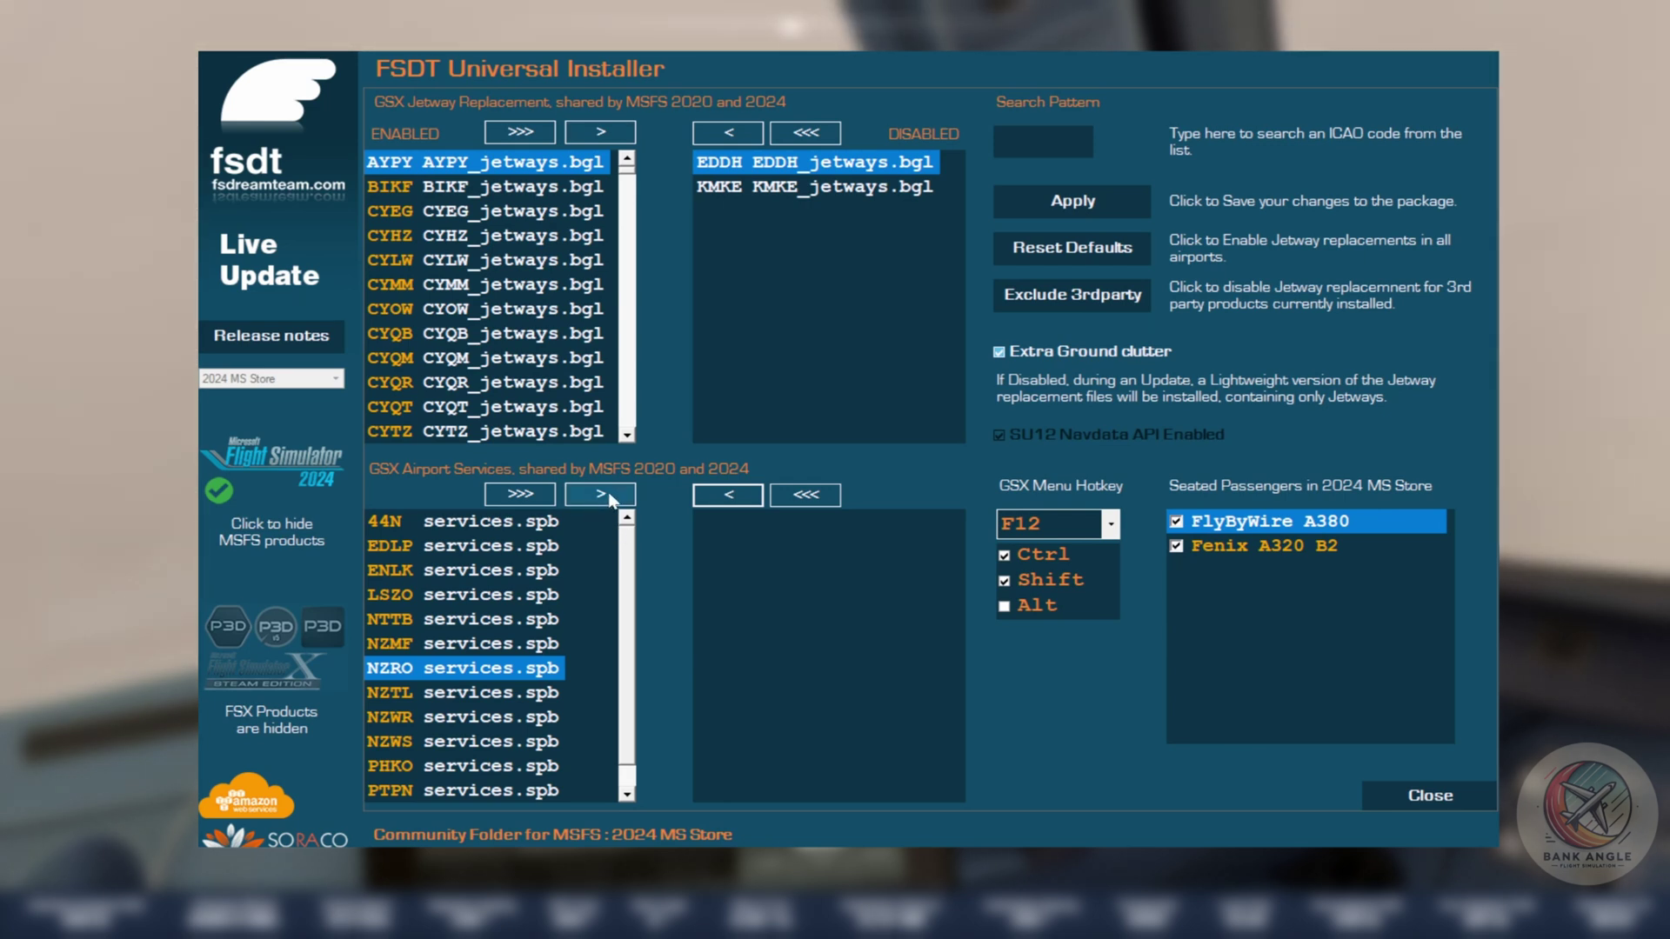
left_click(522, 494)
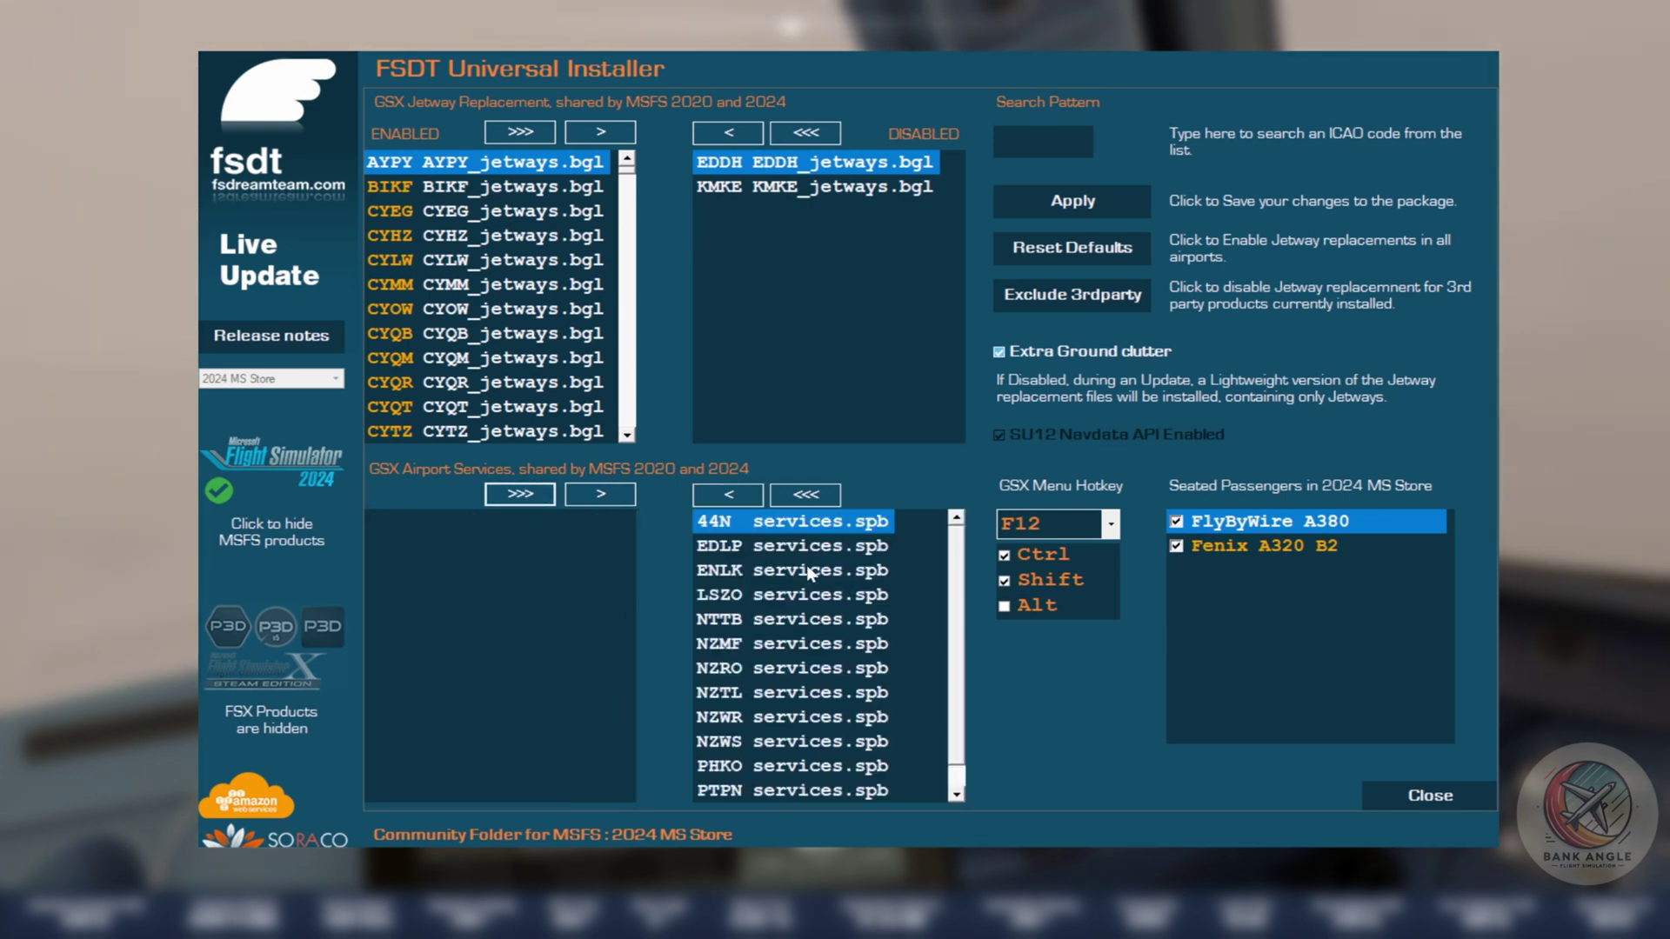
left_click(805, 495)
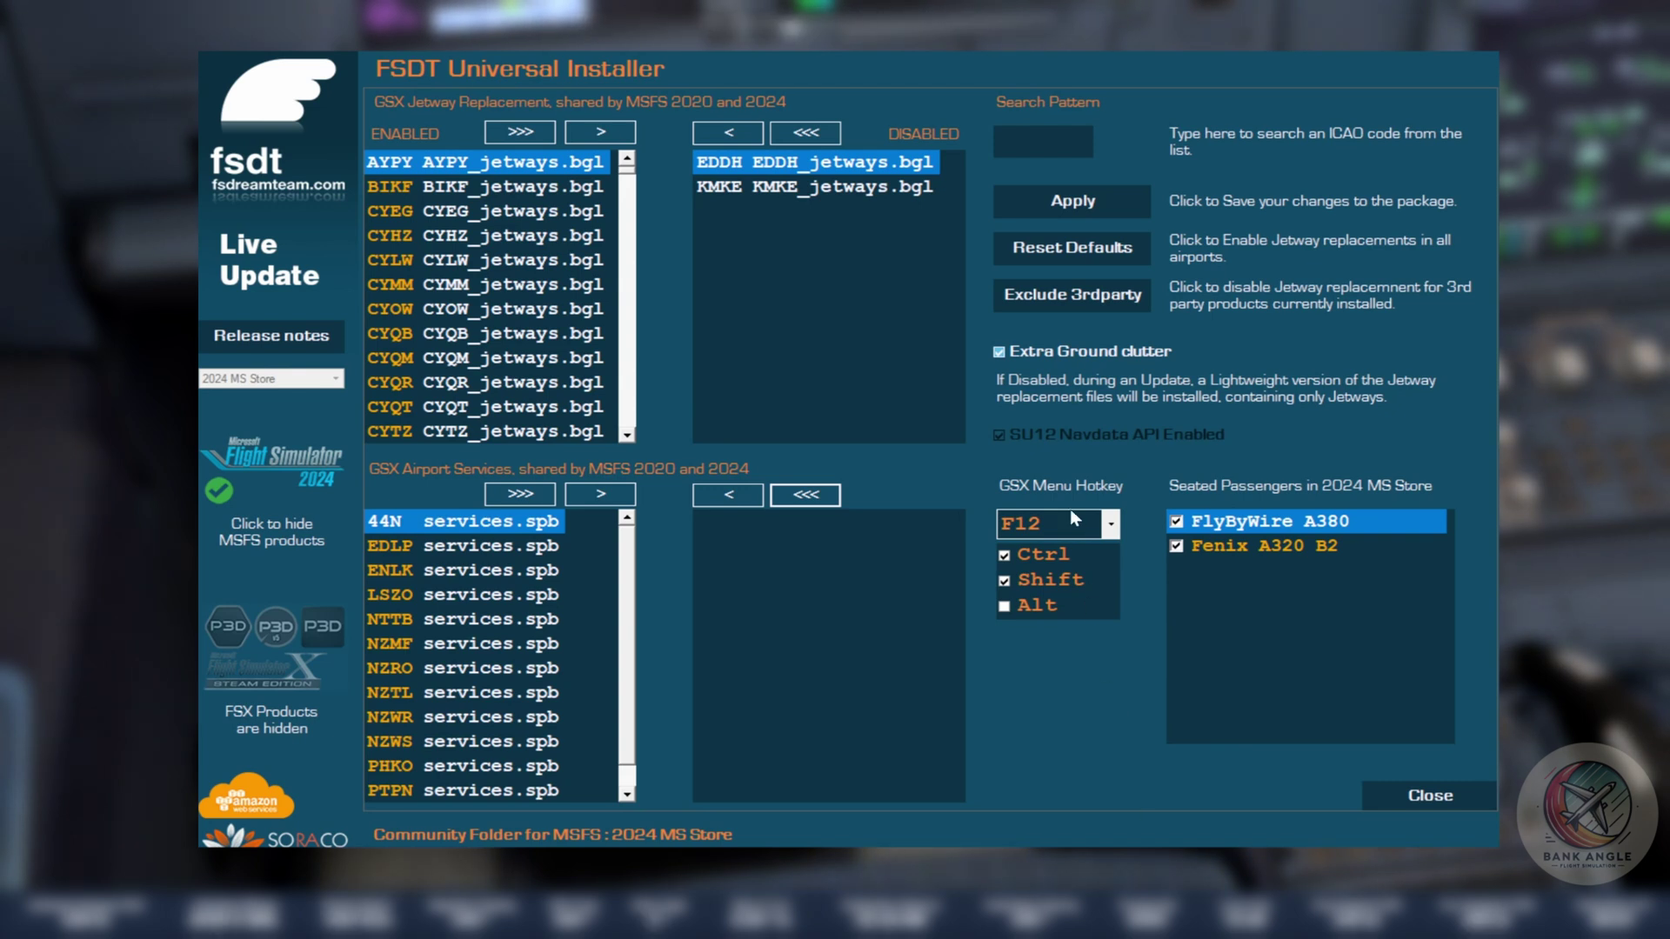
left_click(1112, 524)
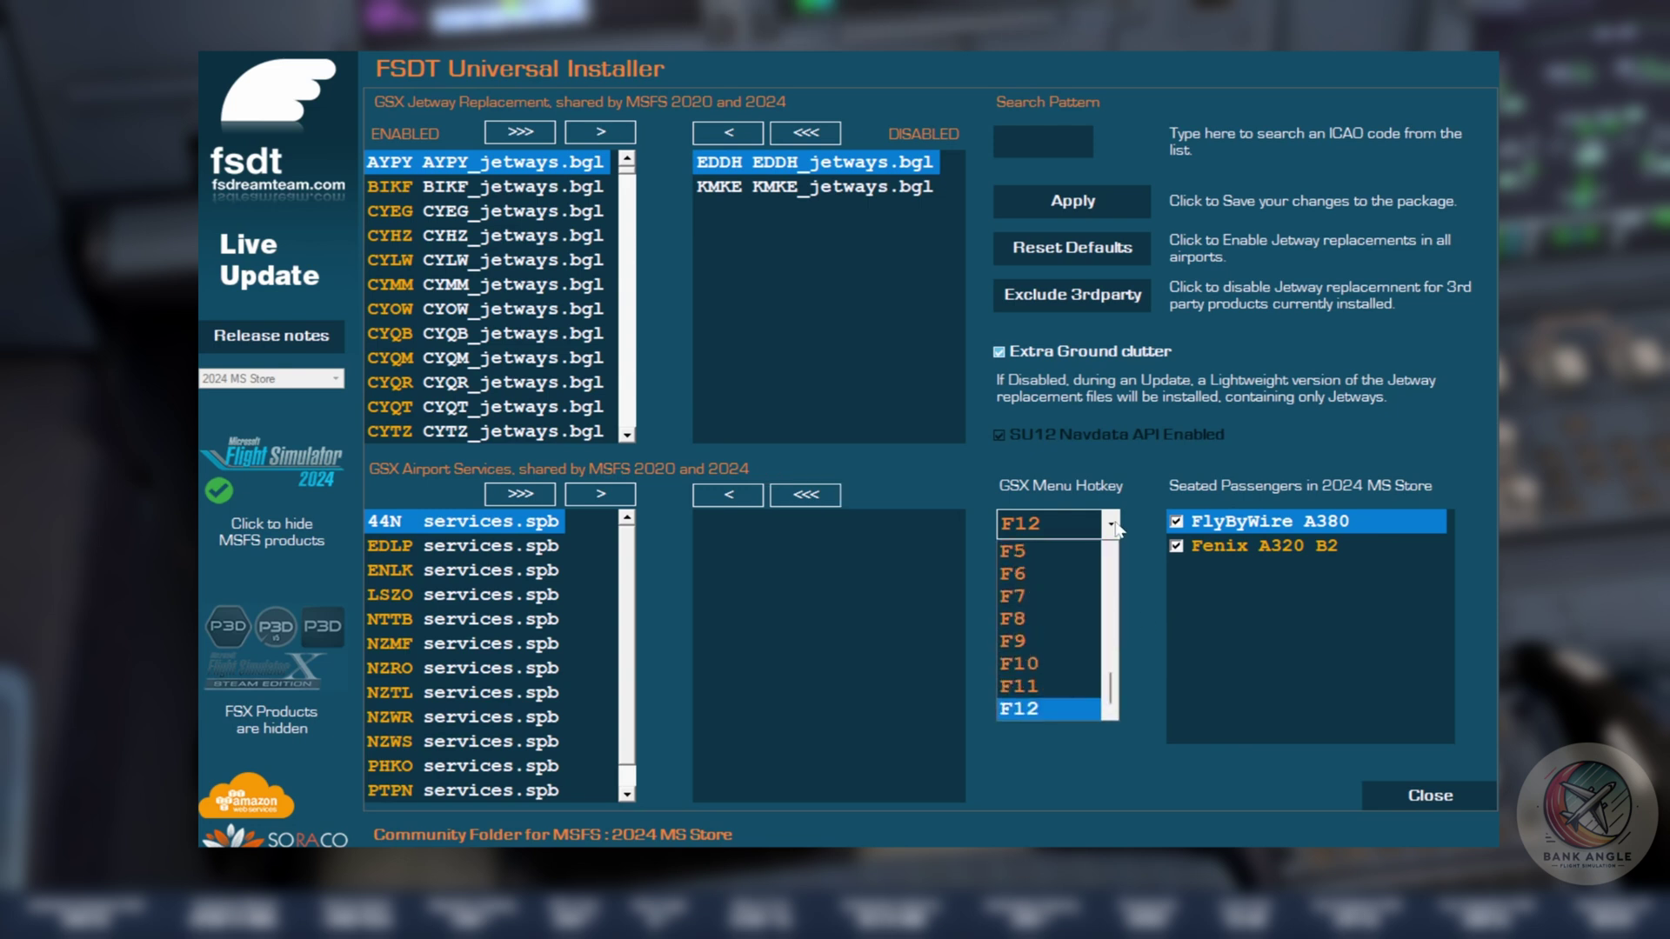
left_click(1114, 526)
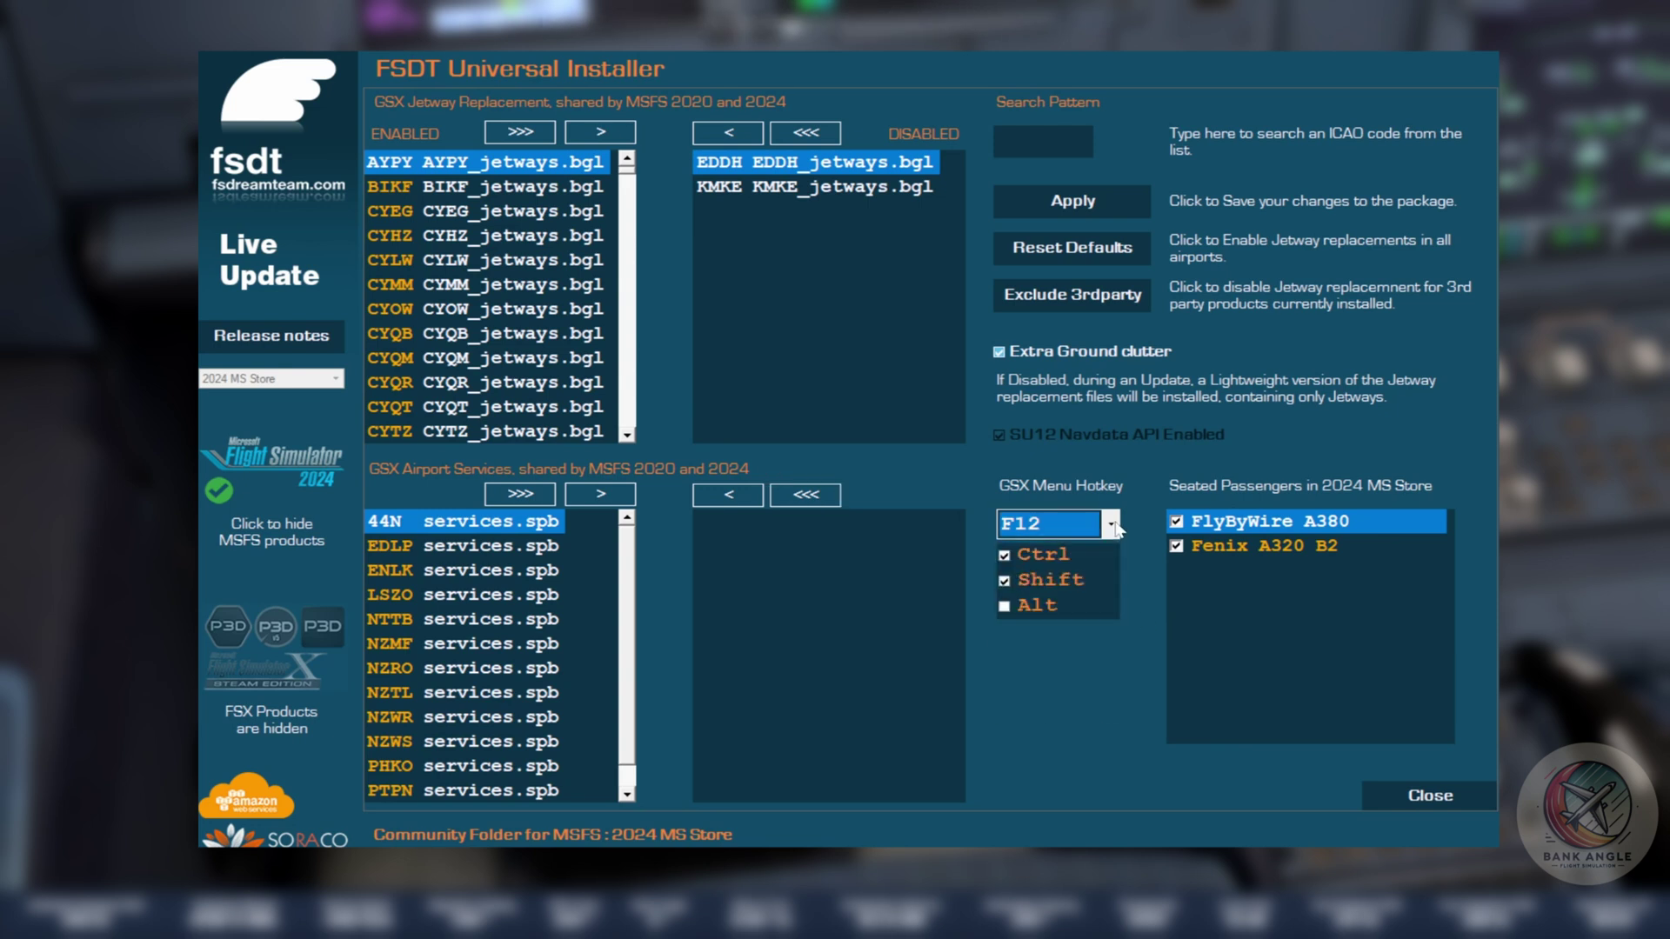
left_click(1004, 561)
left_click(1006, 584)
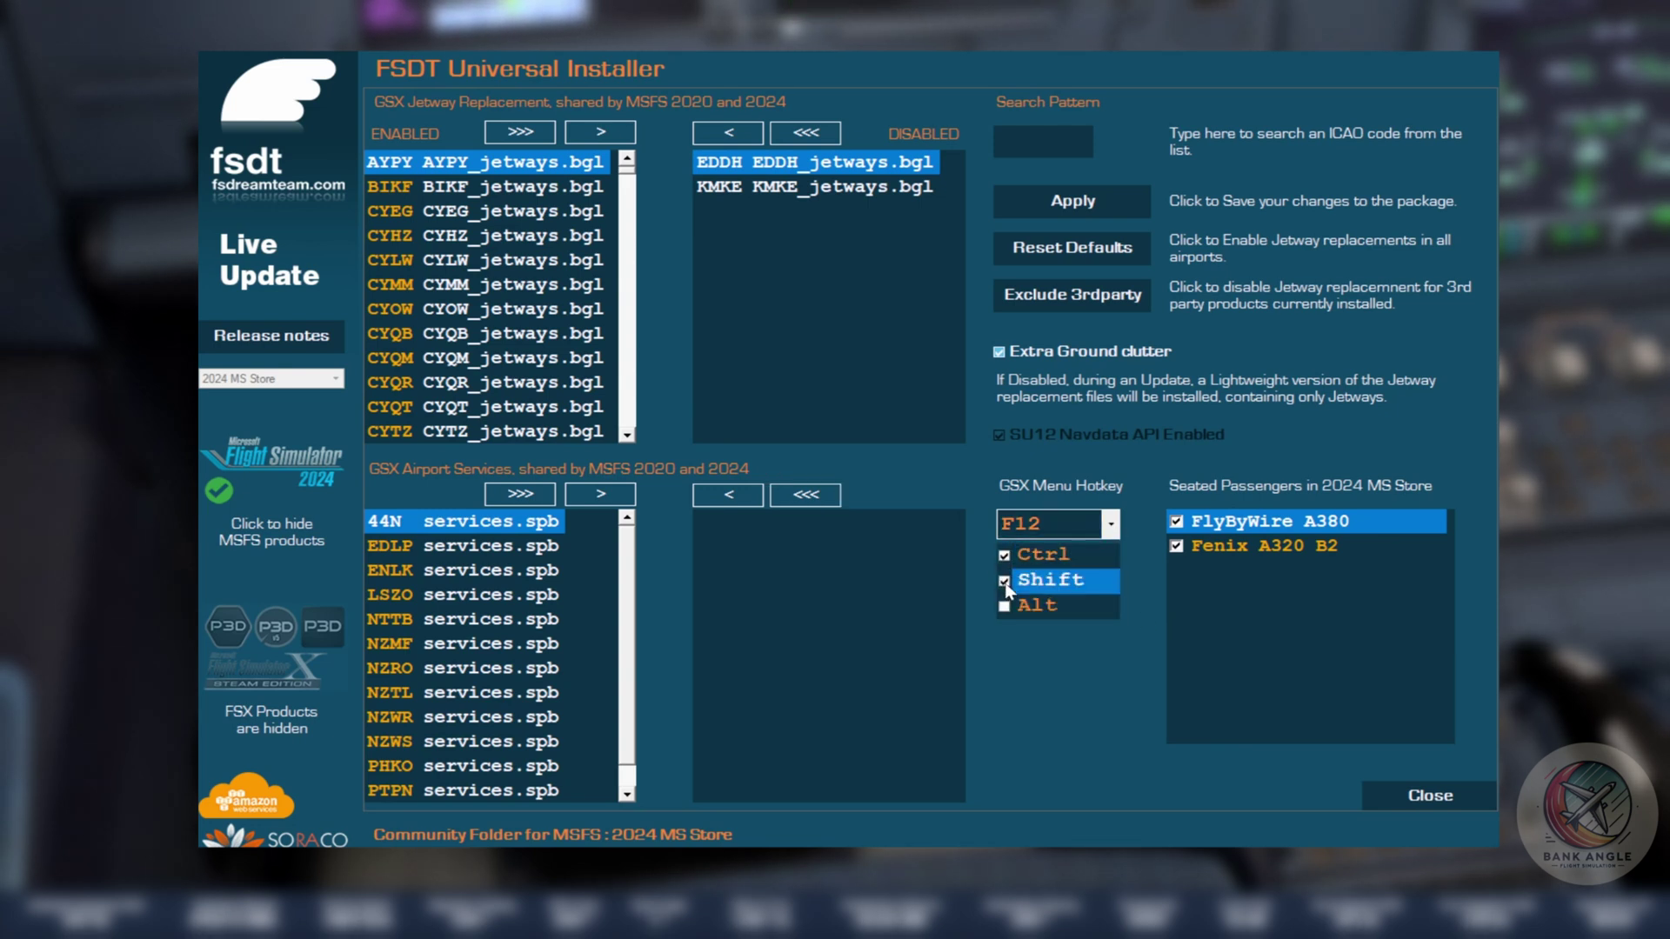
left_click(1006, 609)
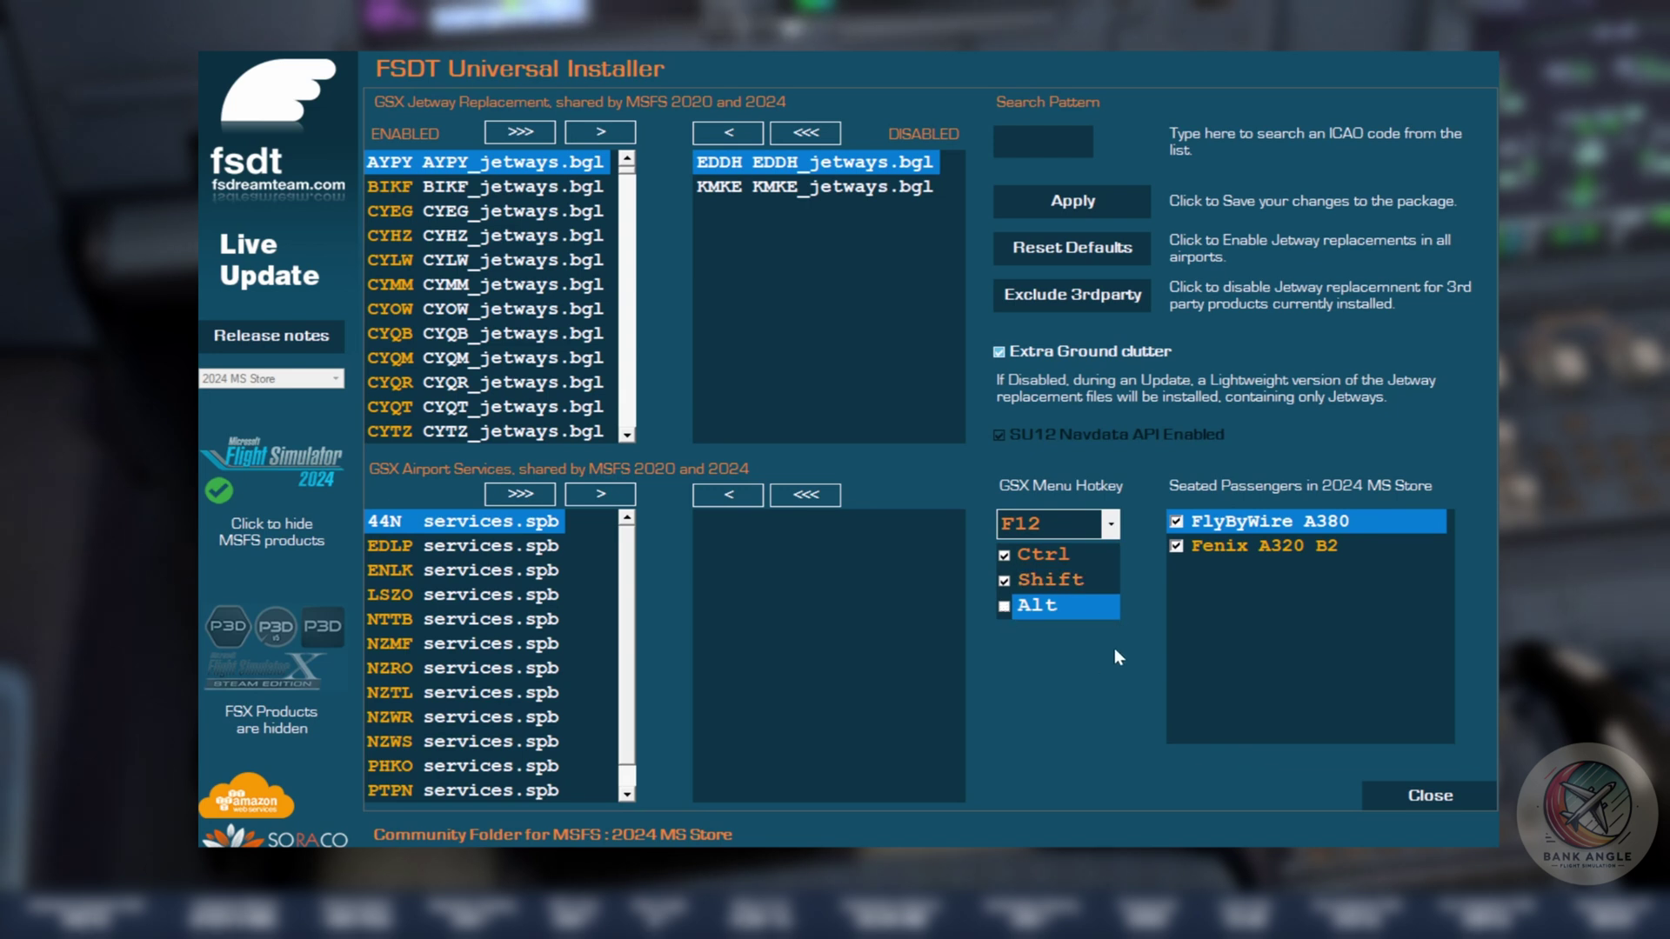